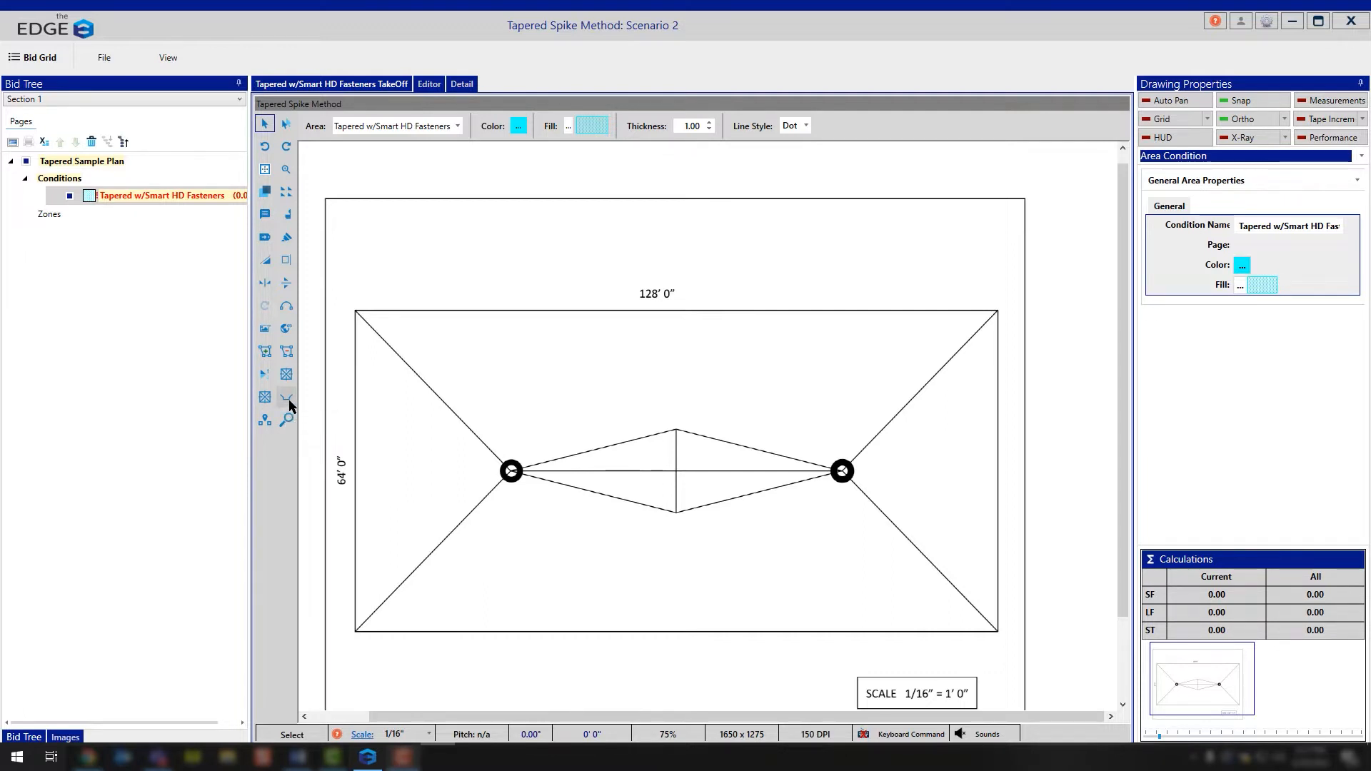
# Step: Accept the tapered condition's editor settings and place a count marker on each of the two drains
pyautogui.click(432, 87)
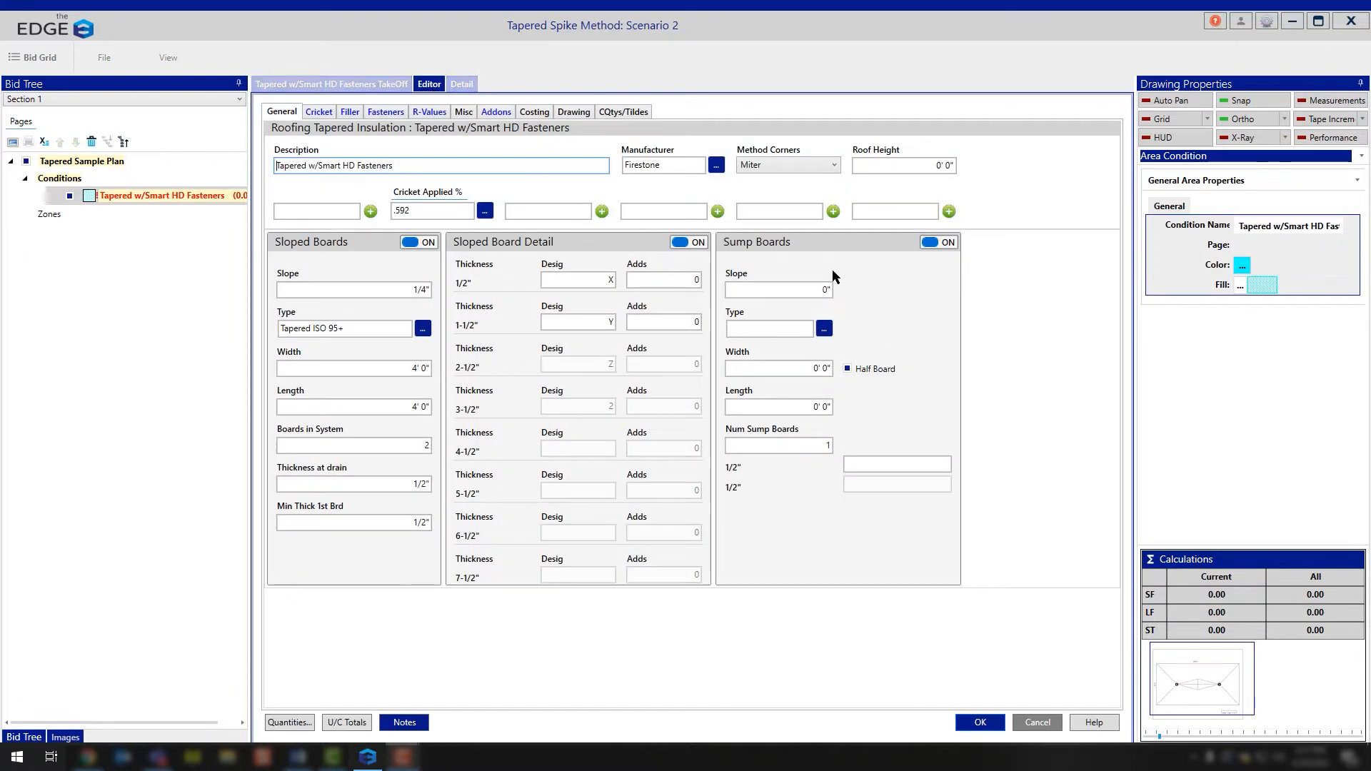
pyautogui.click(979, 722)
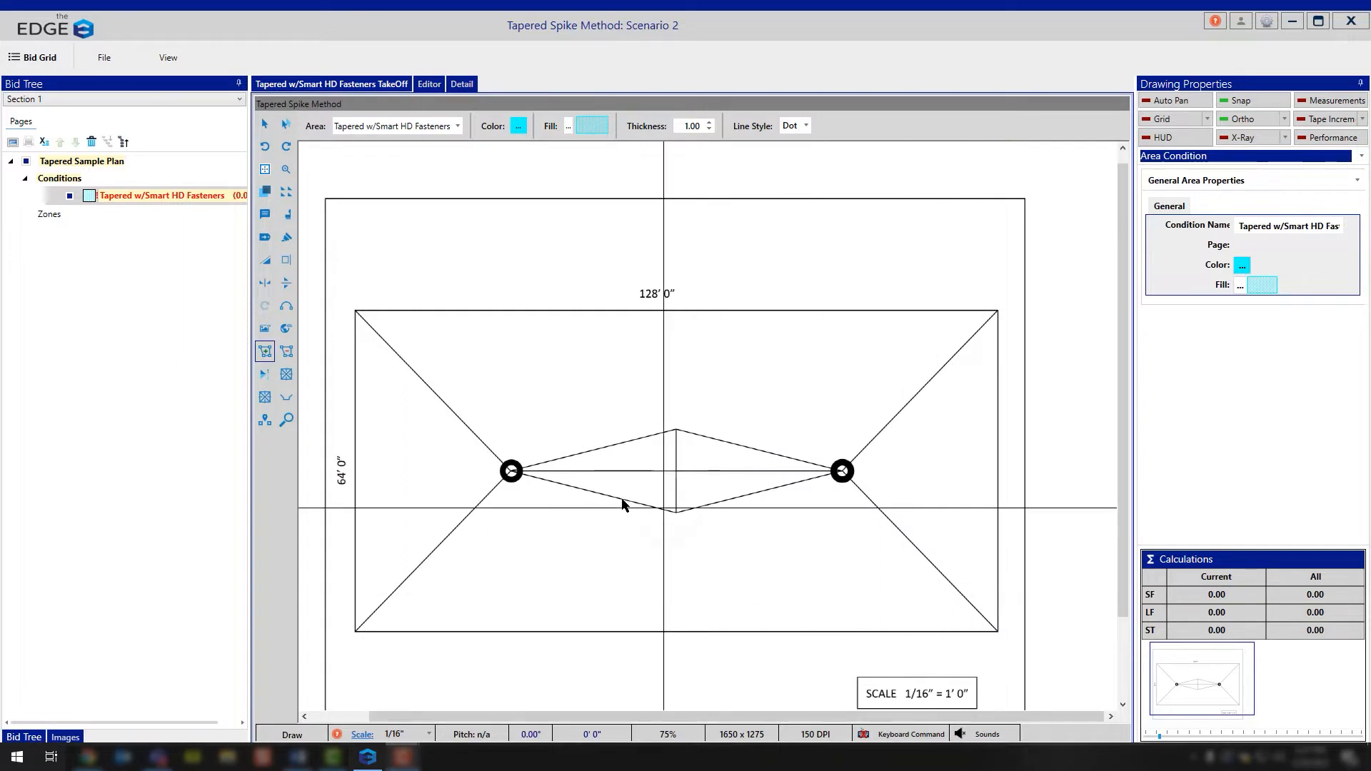
pyautogui.click(286, 398)
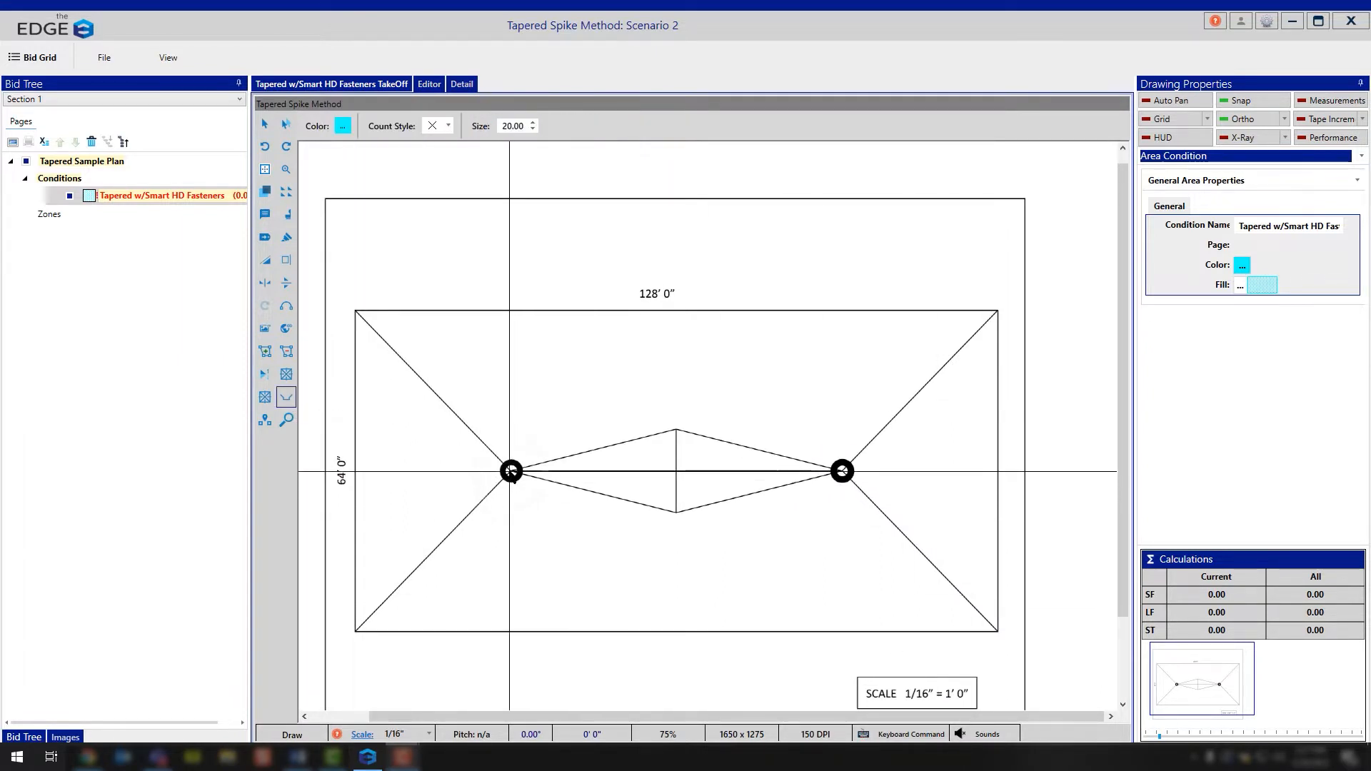
pyautogui.click(511, 471)
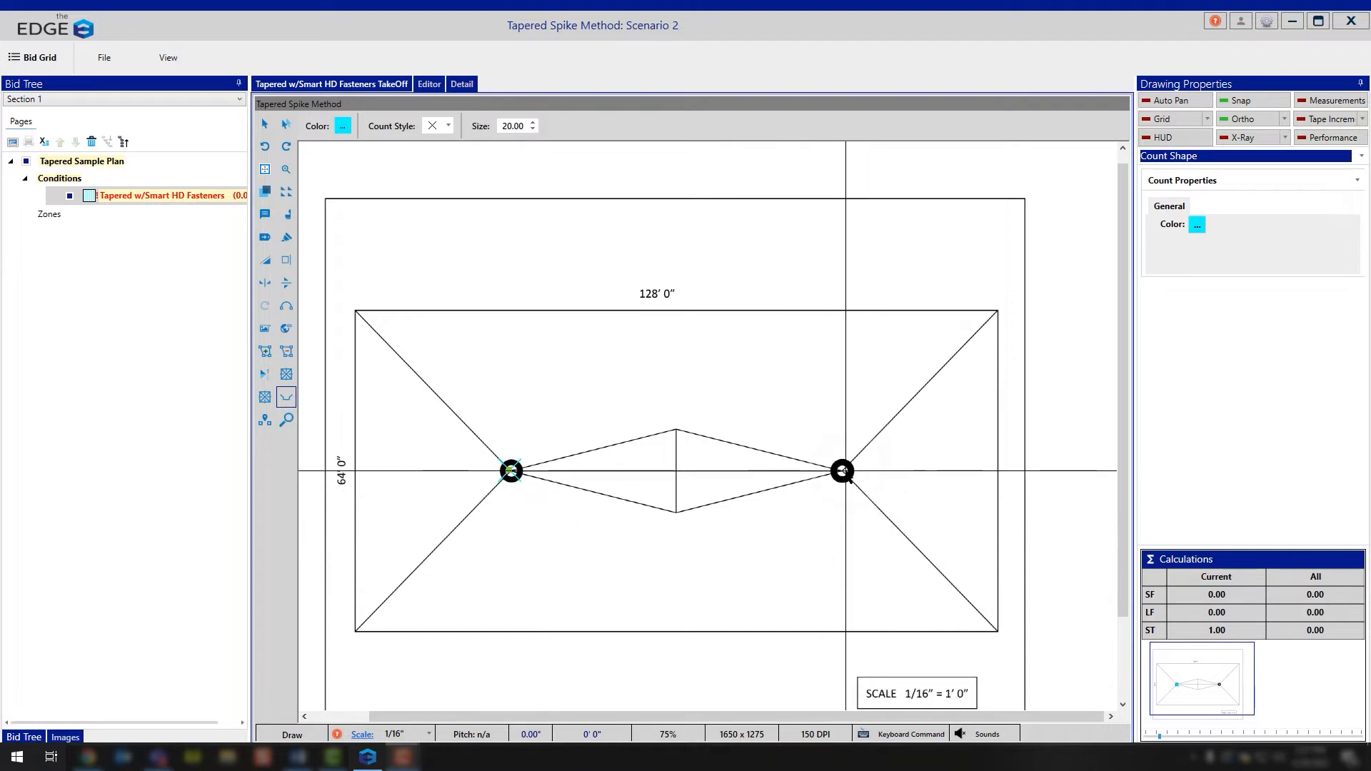
pyautogui.click(843, 471)
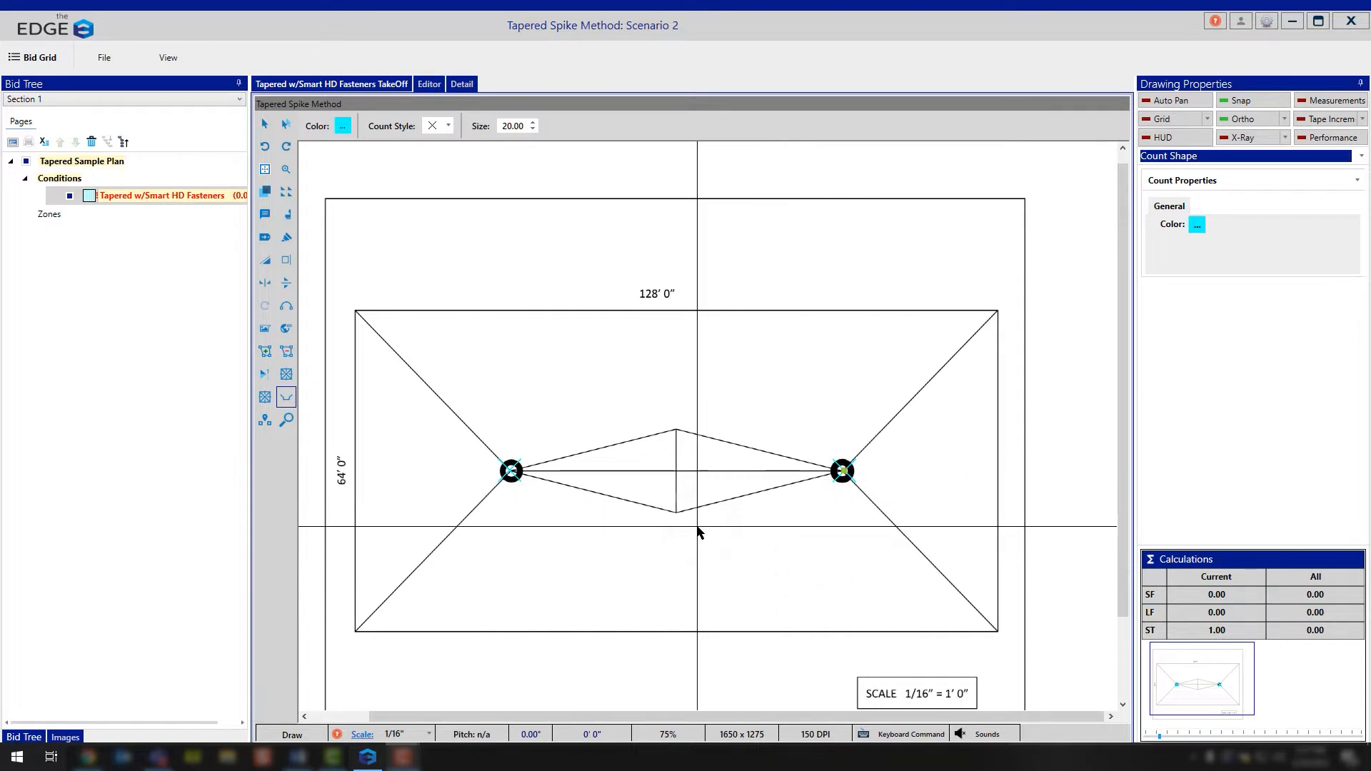
# Step: With Ortho off, draw the upper trapezoidal roof area from the left drain through both upper corners to the right drain
pyautogui.click(263, 353)
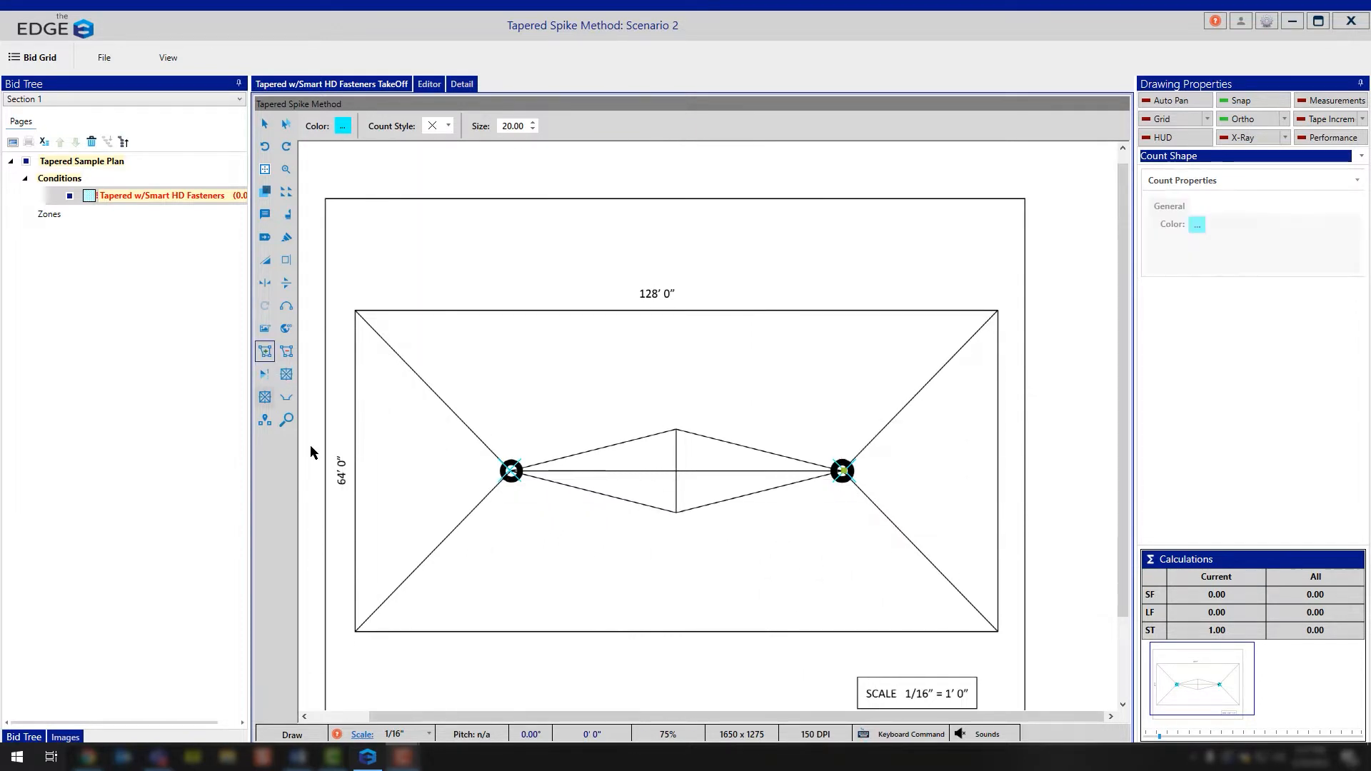
pyautogui.click(511, 472)
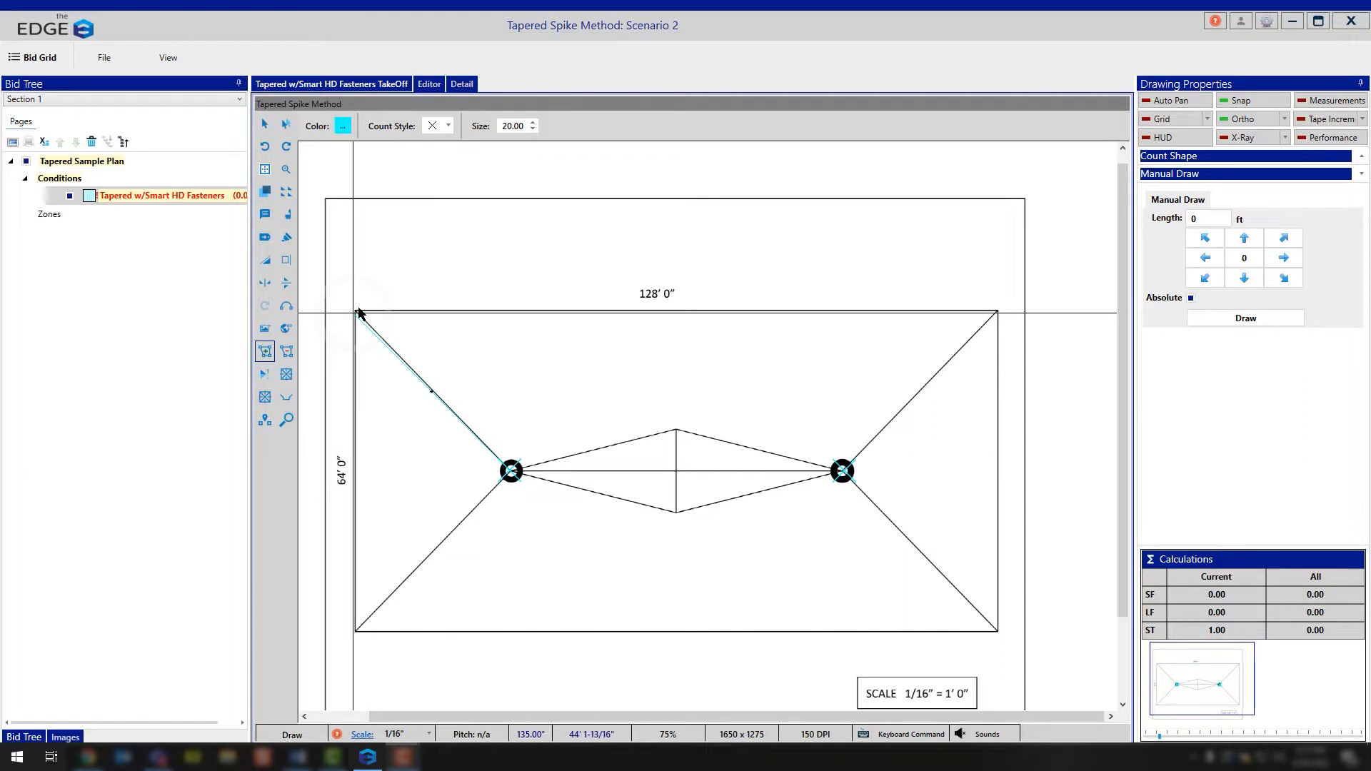
pyautogui.click(1255, 121)
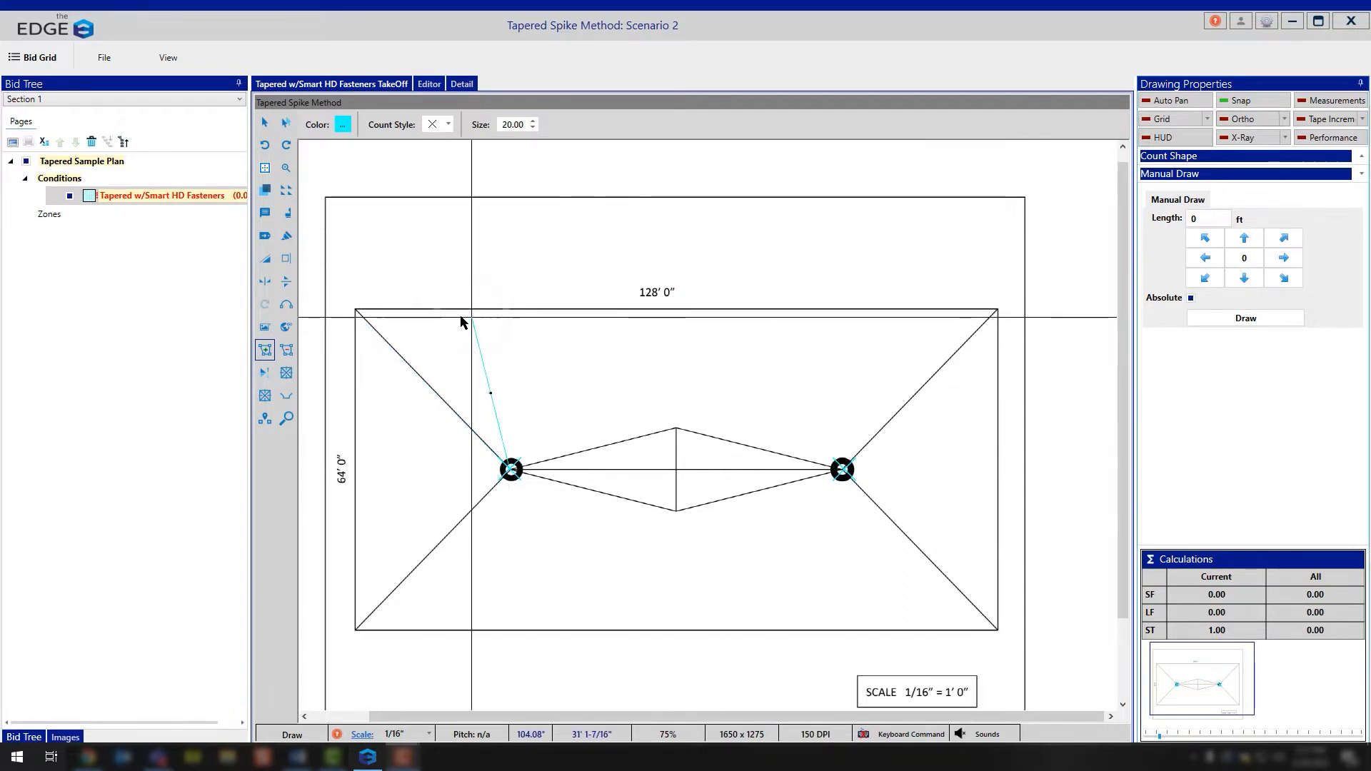
pyautogui.click(355, 309)
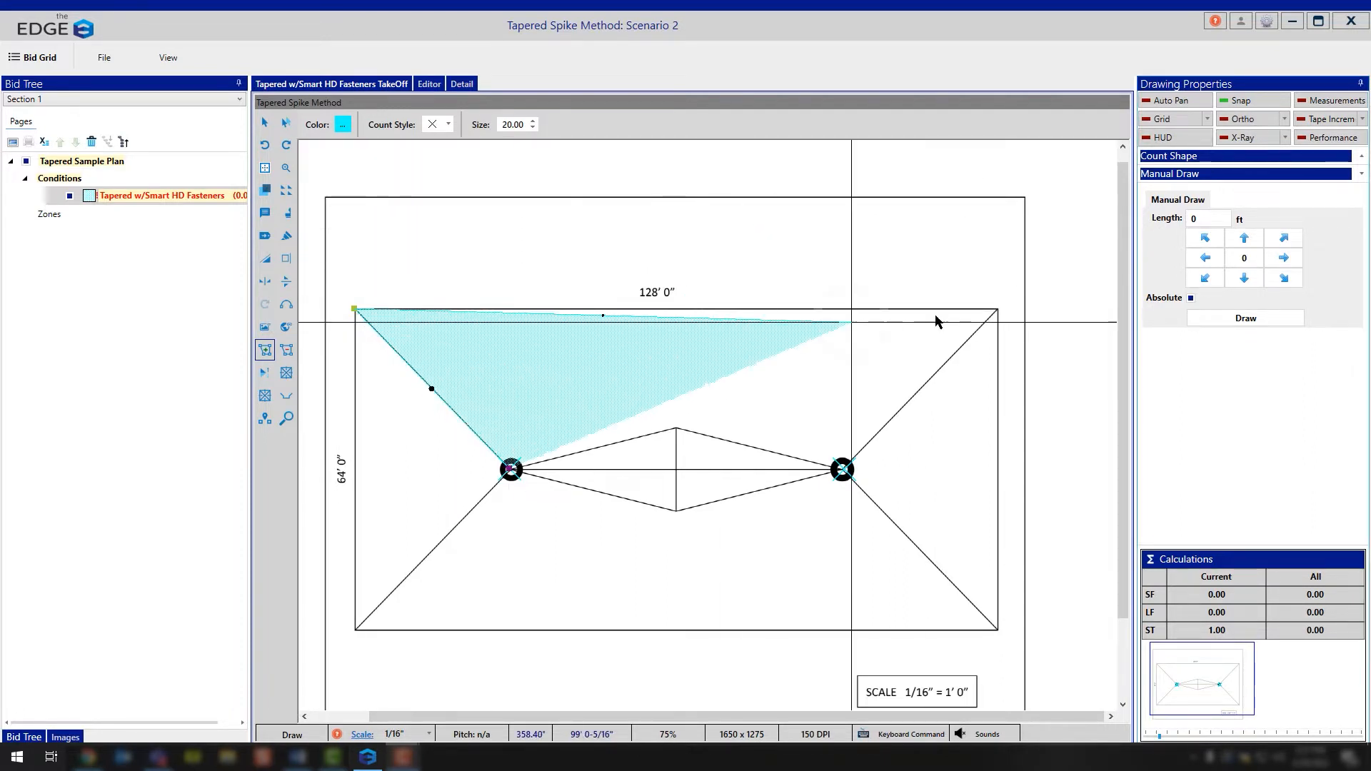
pyautogui.click(998, 312)
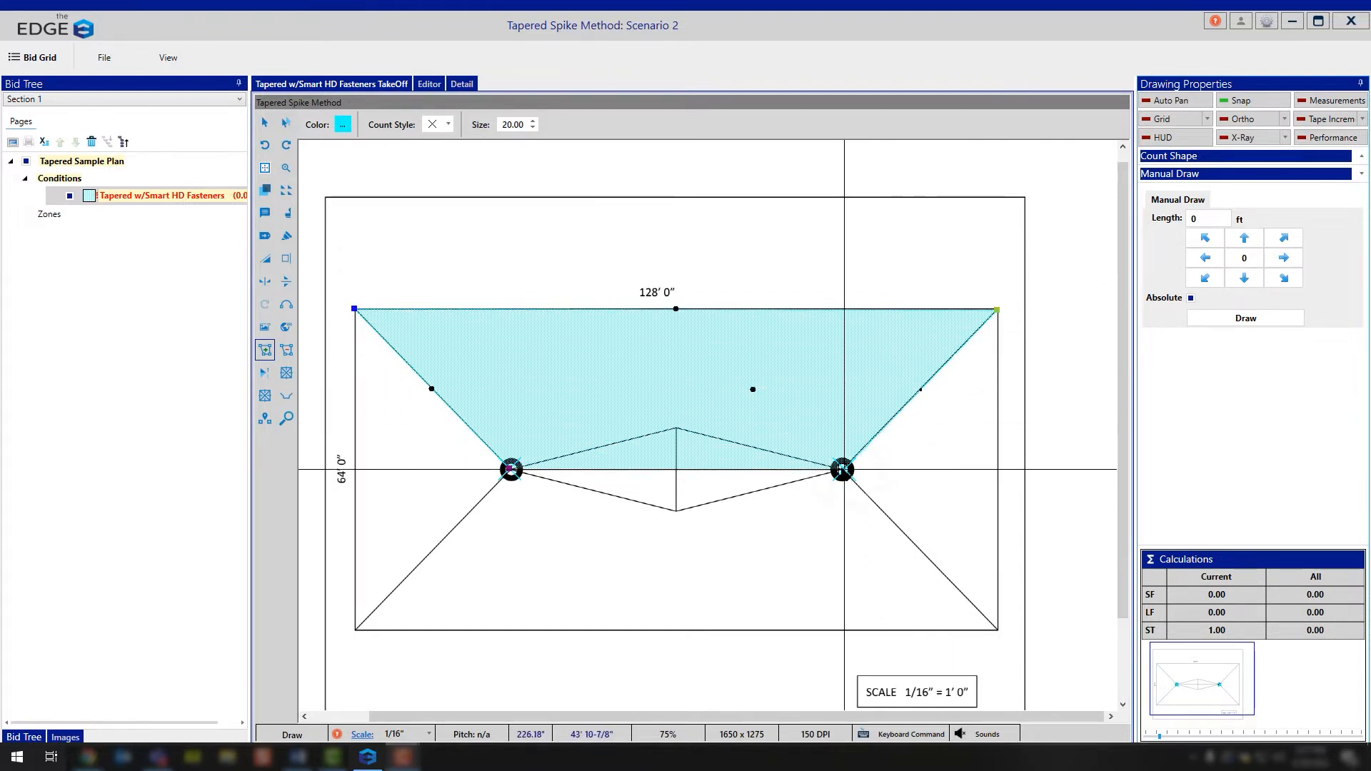
pyautogui.click(843, 470)
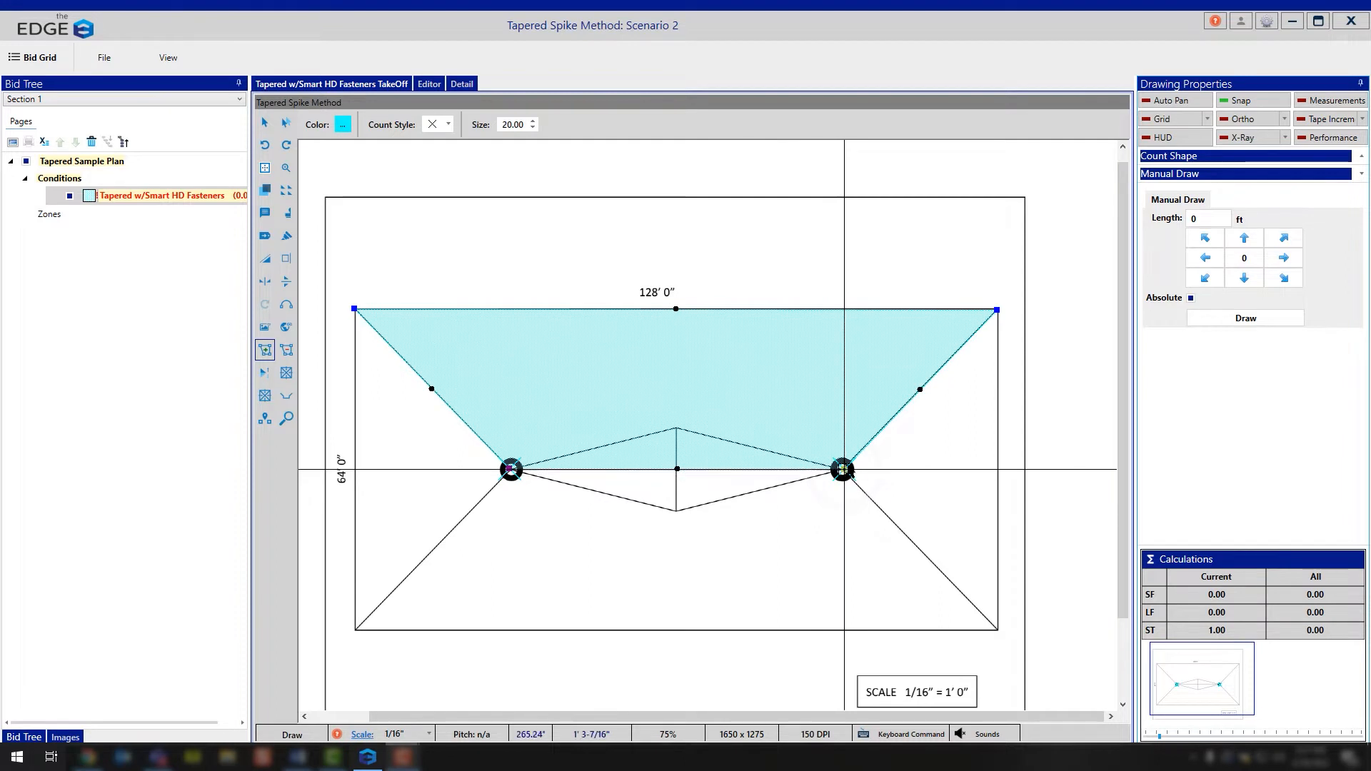
# Step: Draw the lower trapezoidal roof area from the left drain through the right drain to both lower corners
pyautogui.click(510, 469)
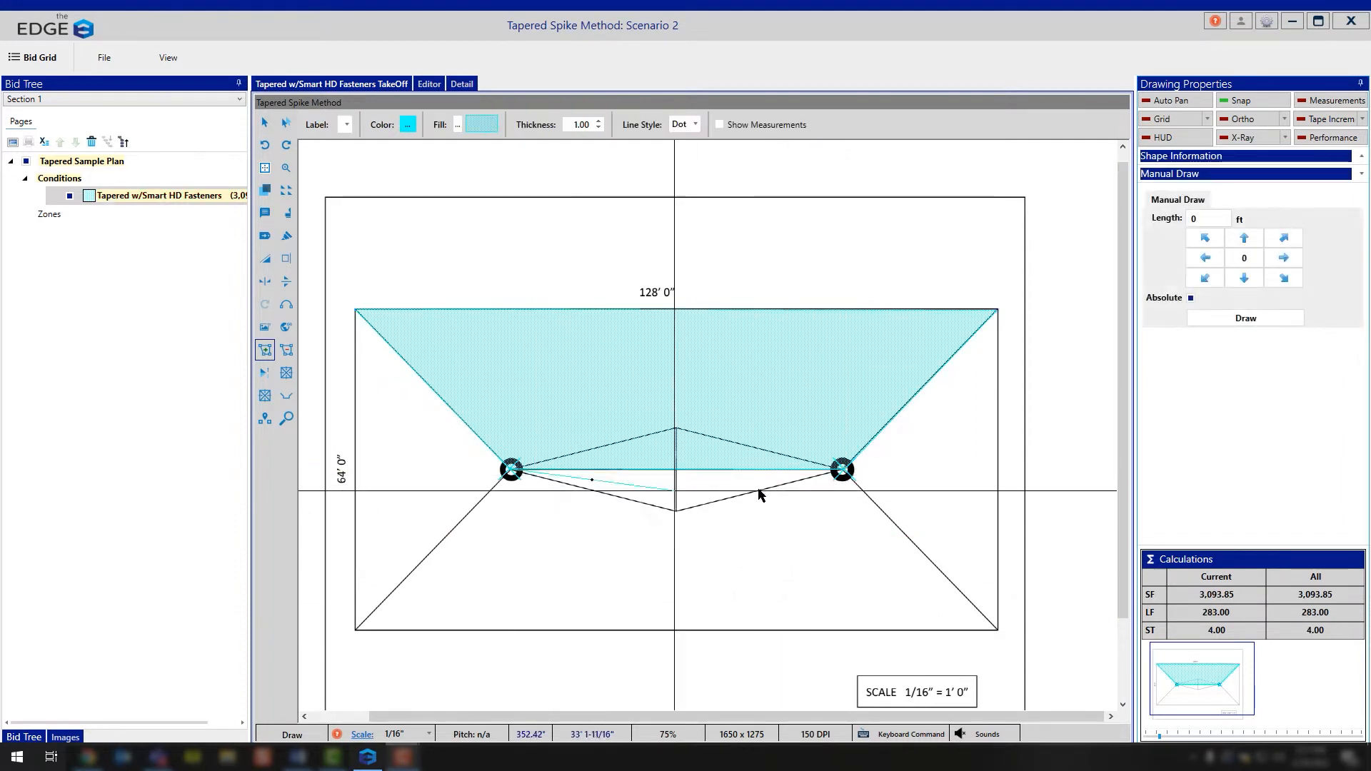
pyautogui.click(843, 470)
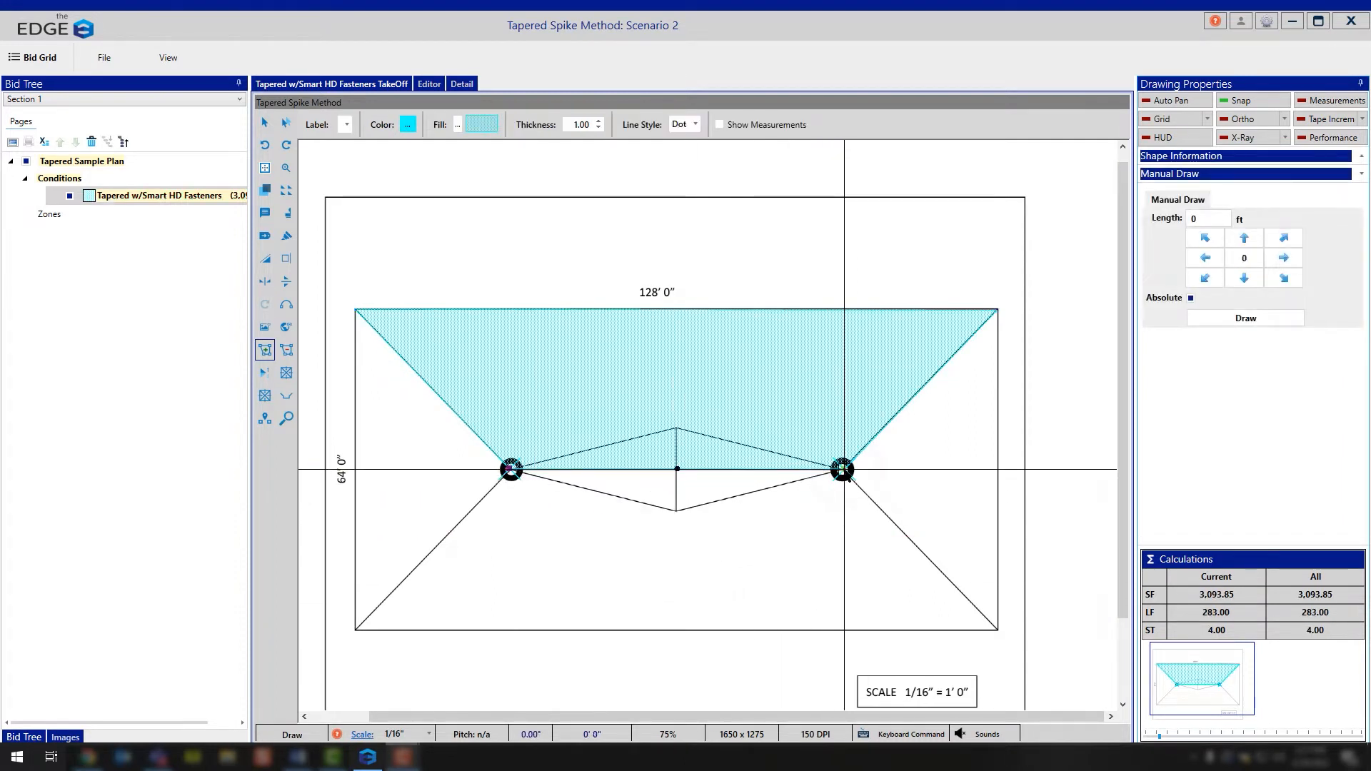
pyautogui.click(996, 630)
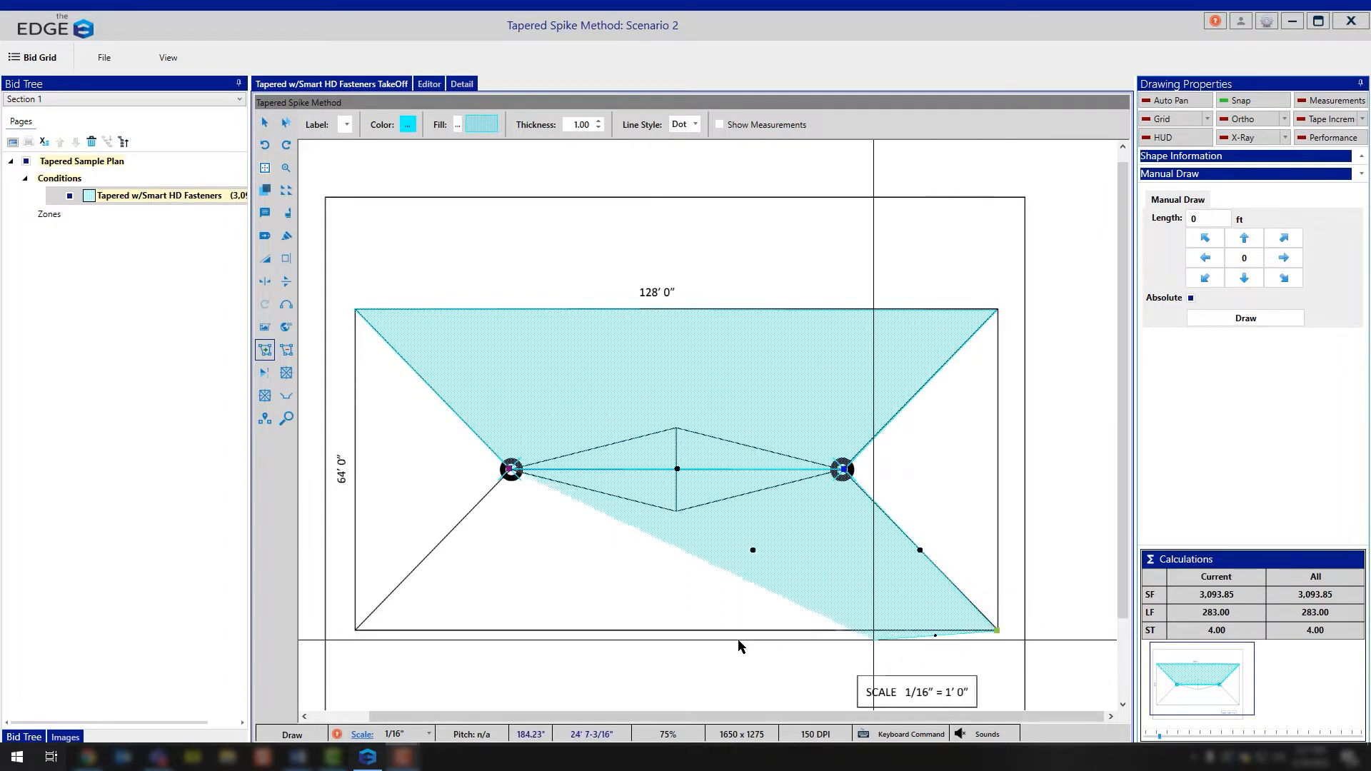
pyautogui.click(355, 632)
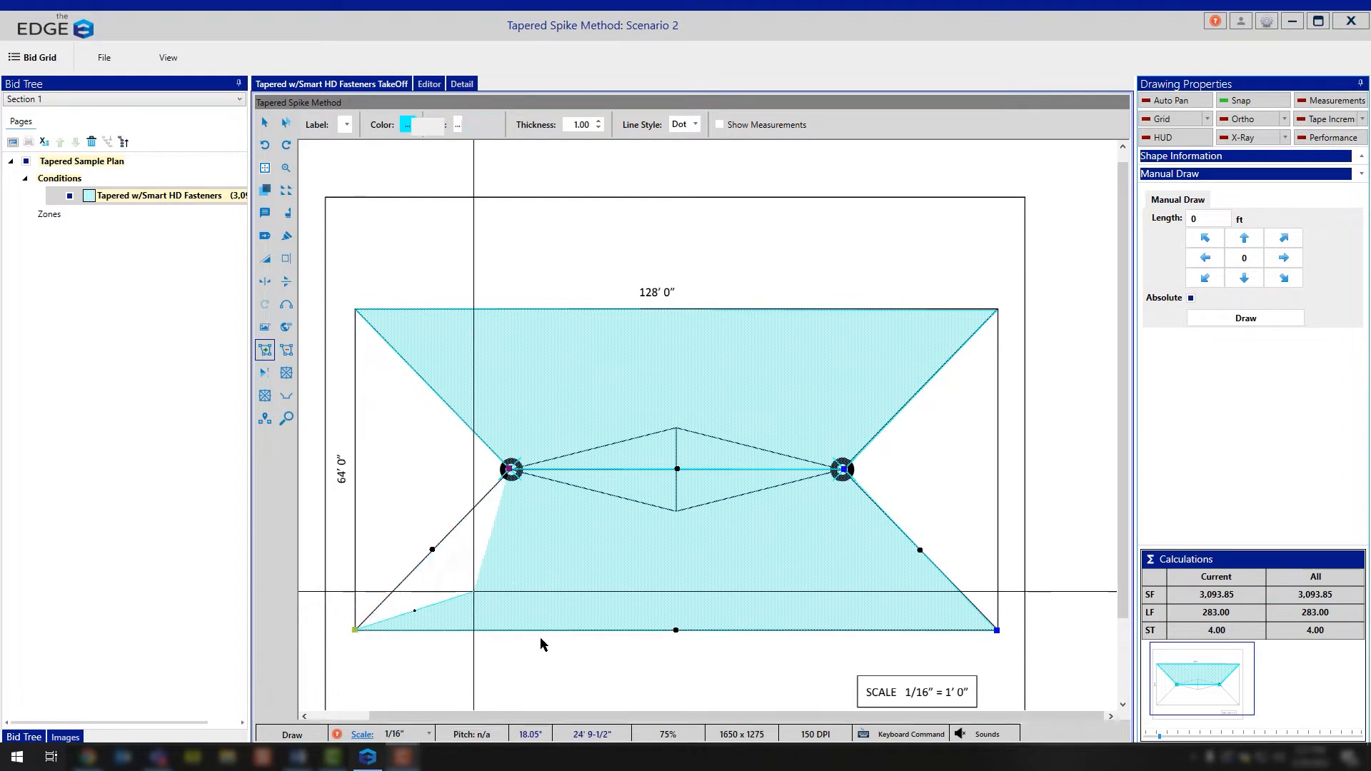
# Step: Draw the triangular roof areas at both ends, each joining a drain to the two nearest corners of the roof
pyautogui.click(355, 309)
pyautogui.doubleClick(356, 632)
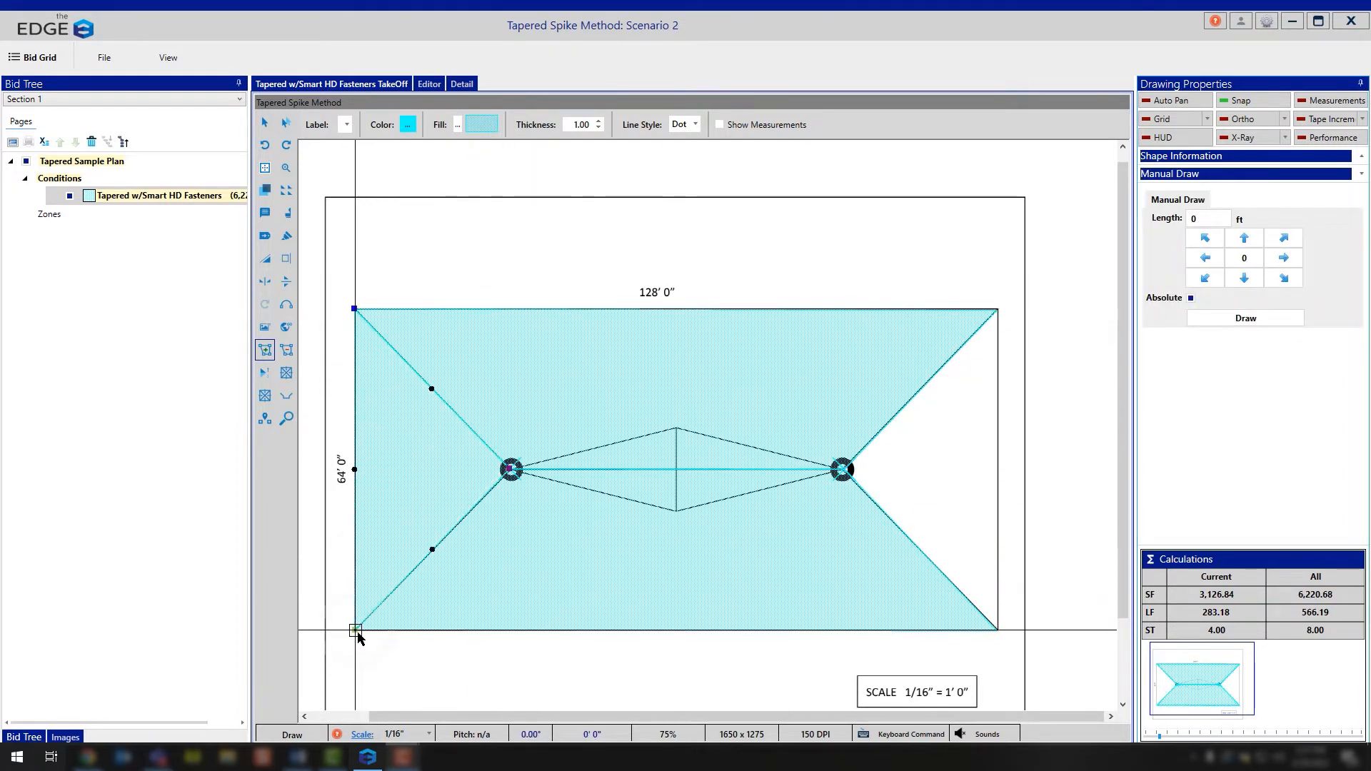
pyautogui.click(998, 310)
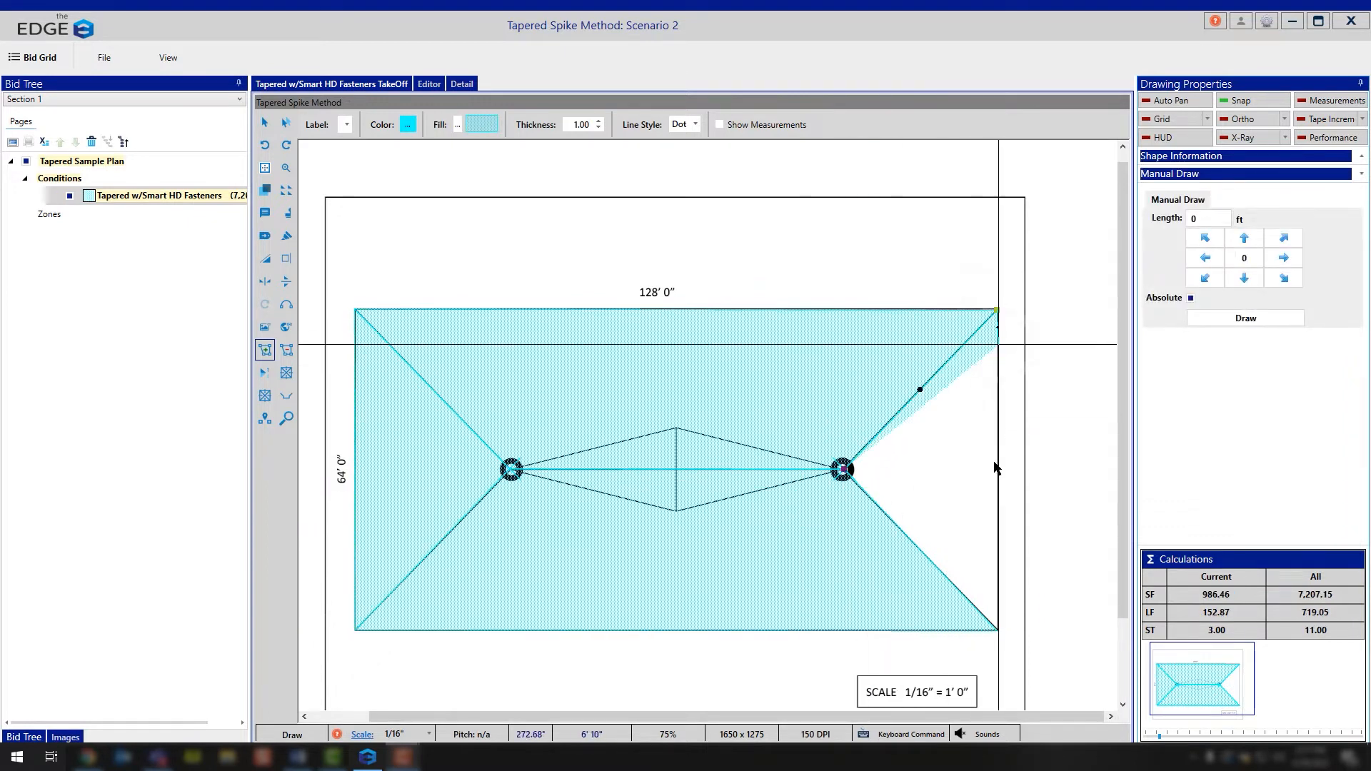
pyautogui.click(997, 629)
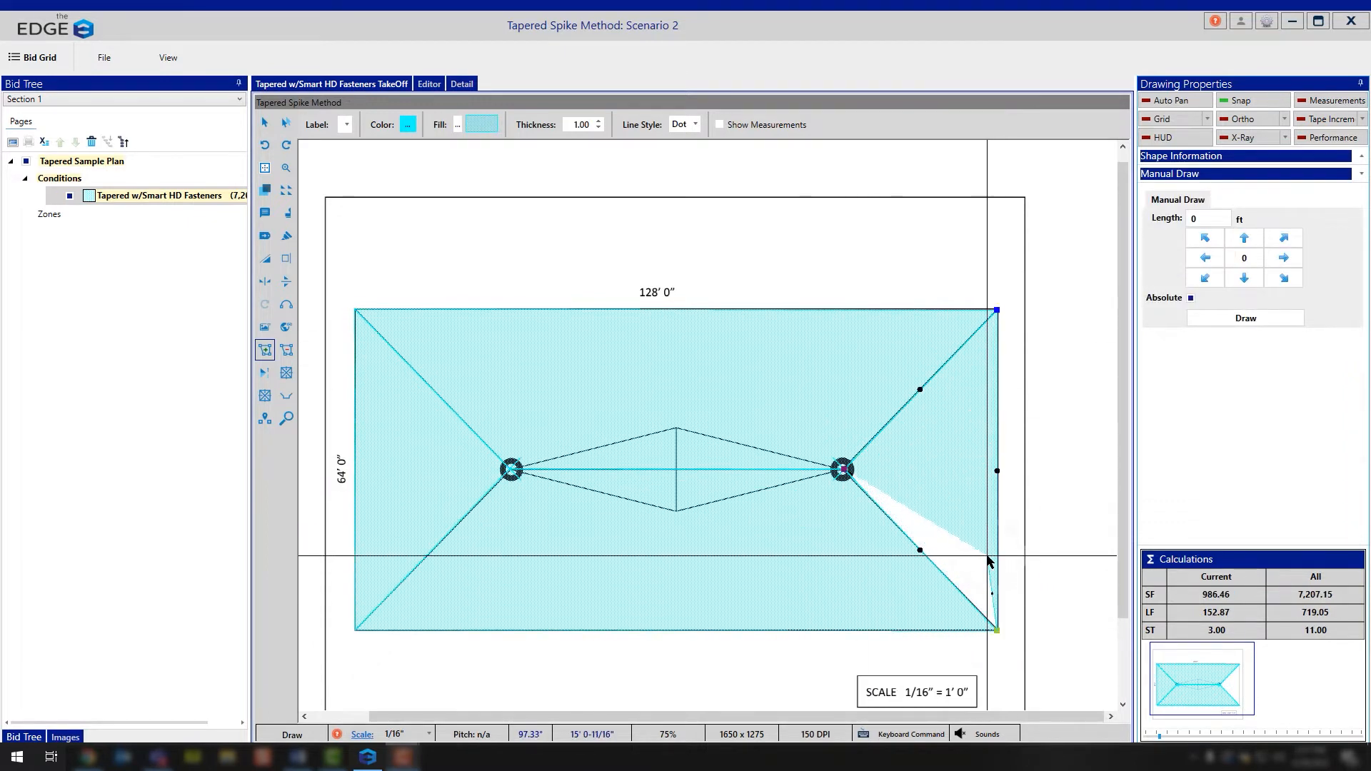
pyautogui.doubleClick(986, 560)
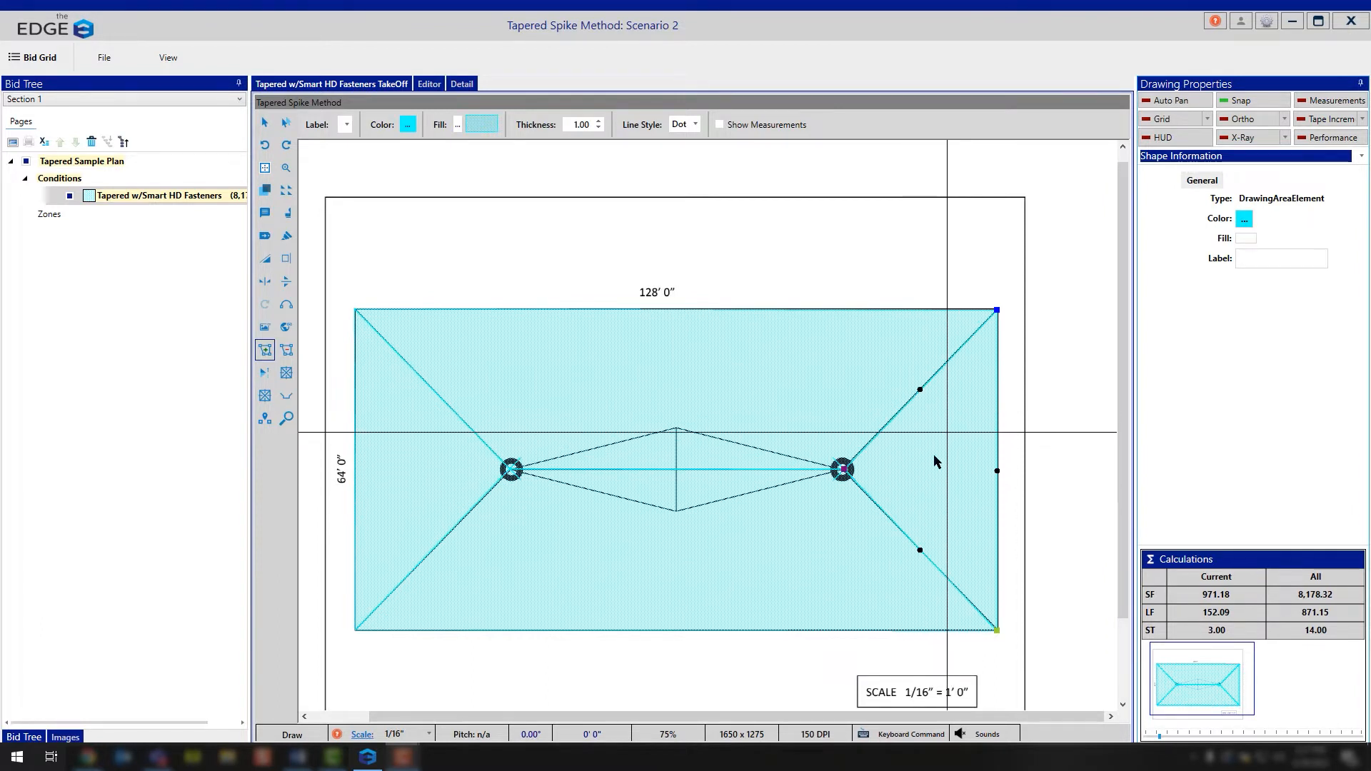
# Step: Apply two-point HiLo lines to the right triangle and the upper trapezoid, running from the roof edge inward
pyautogui.click(264, 374)
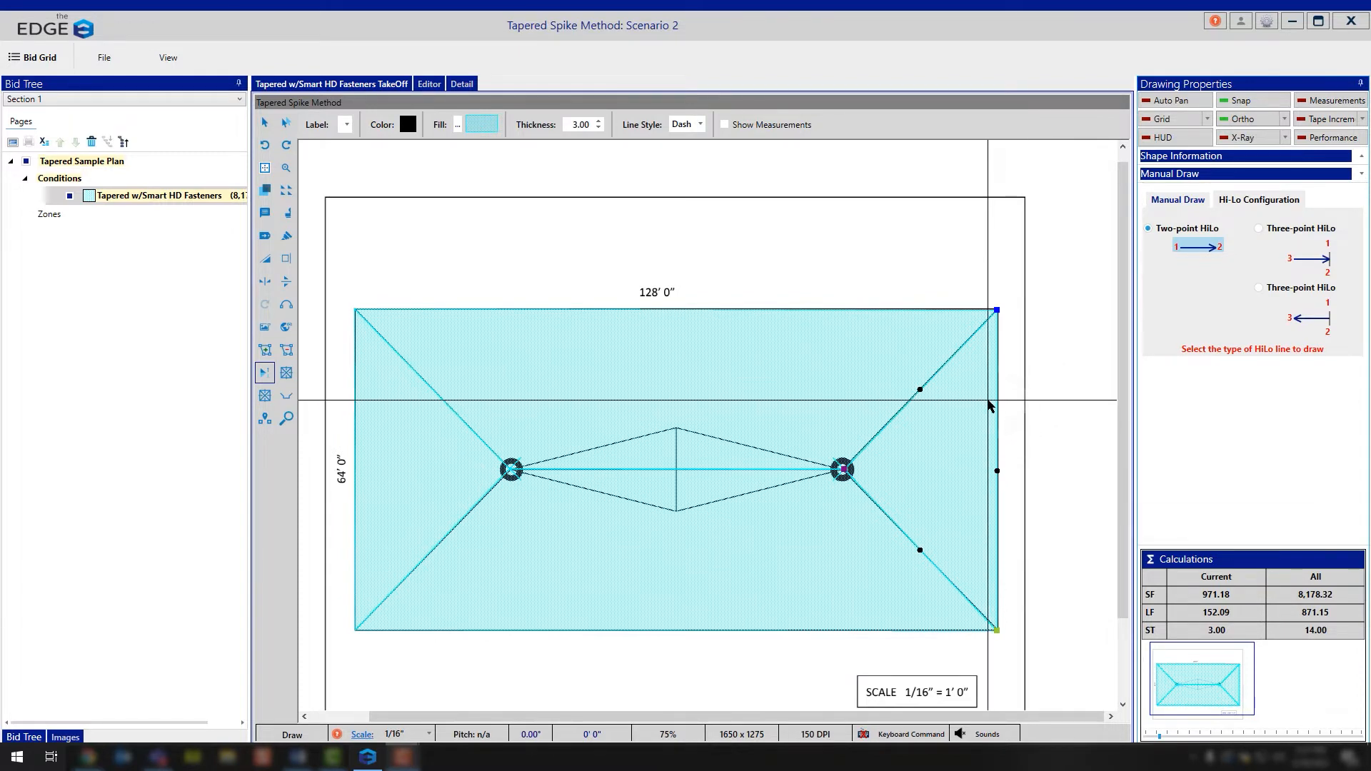
pyautogui.click(991, 406)
pyautogui.click(968, 403)
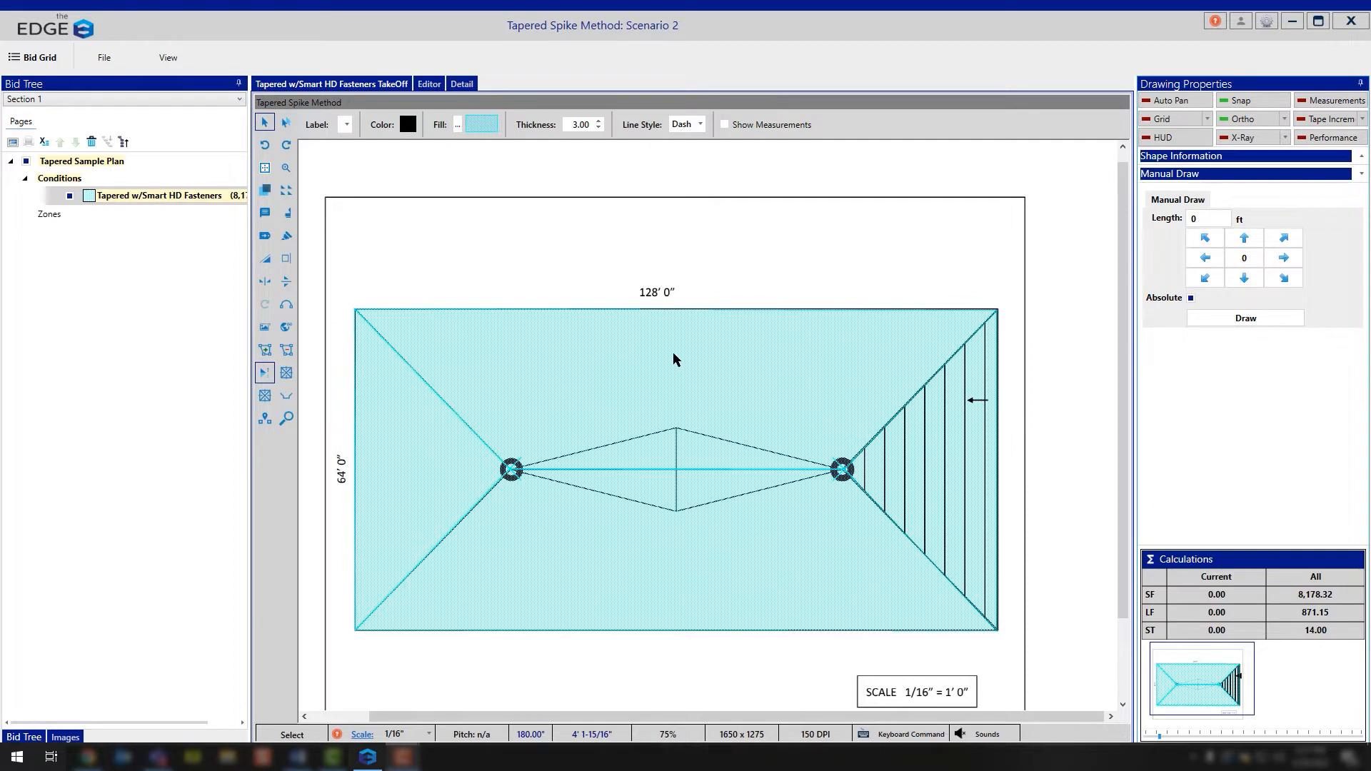
pyautogui.click(786, 336)
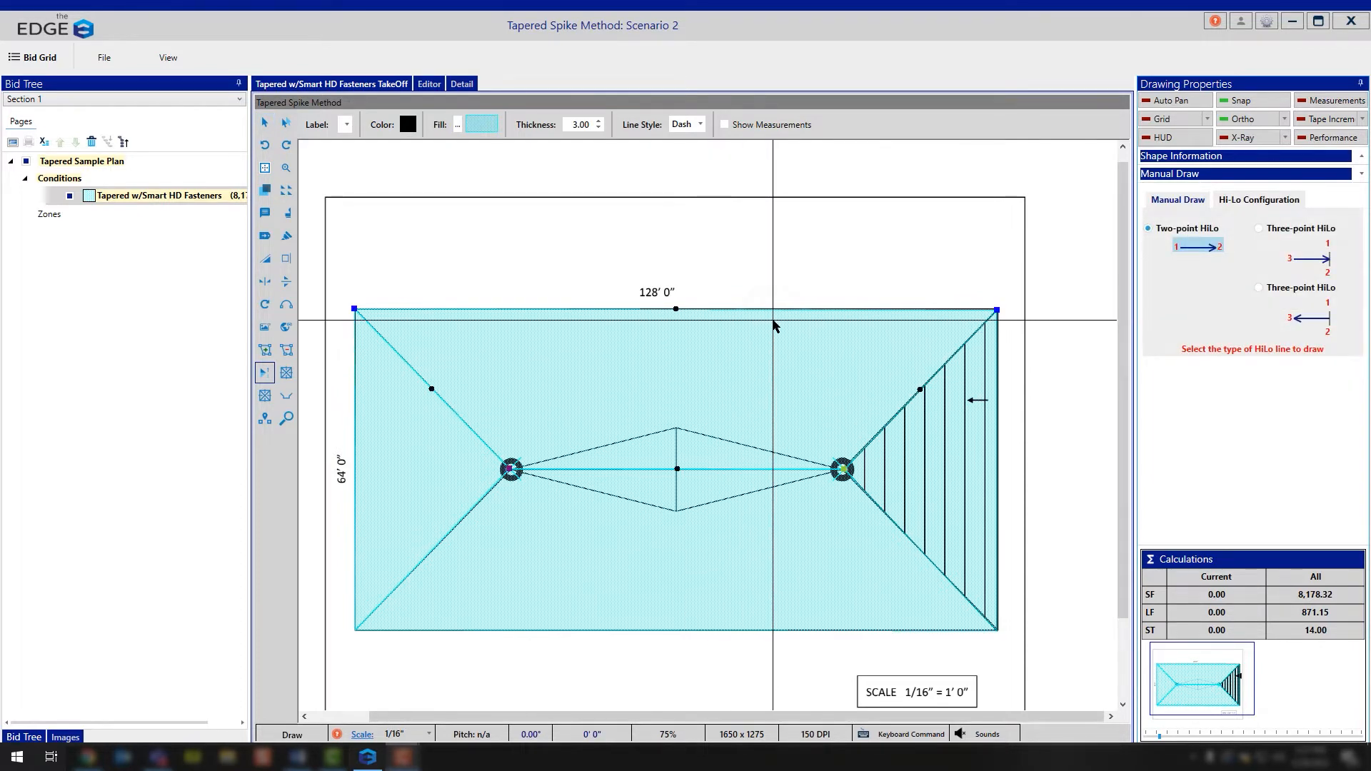
pyautogui.click(774, 325)
pyautogui.click(775, 373)
# Step: Apply two-point HiLo lines to the lower trapezoid and the left triangle, running from the roof edge inward
pyautogui.click(808, 620)
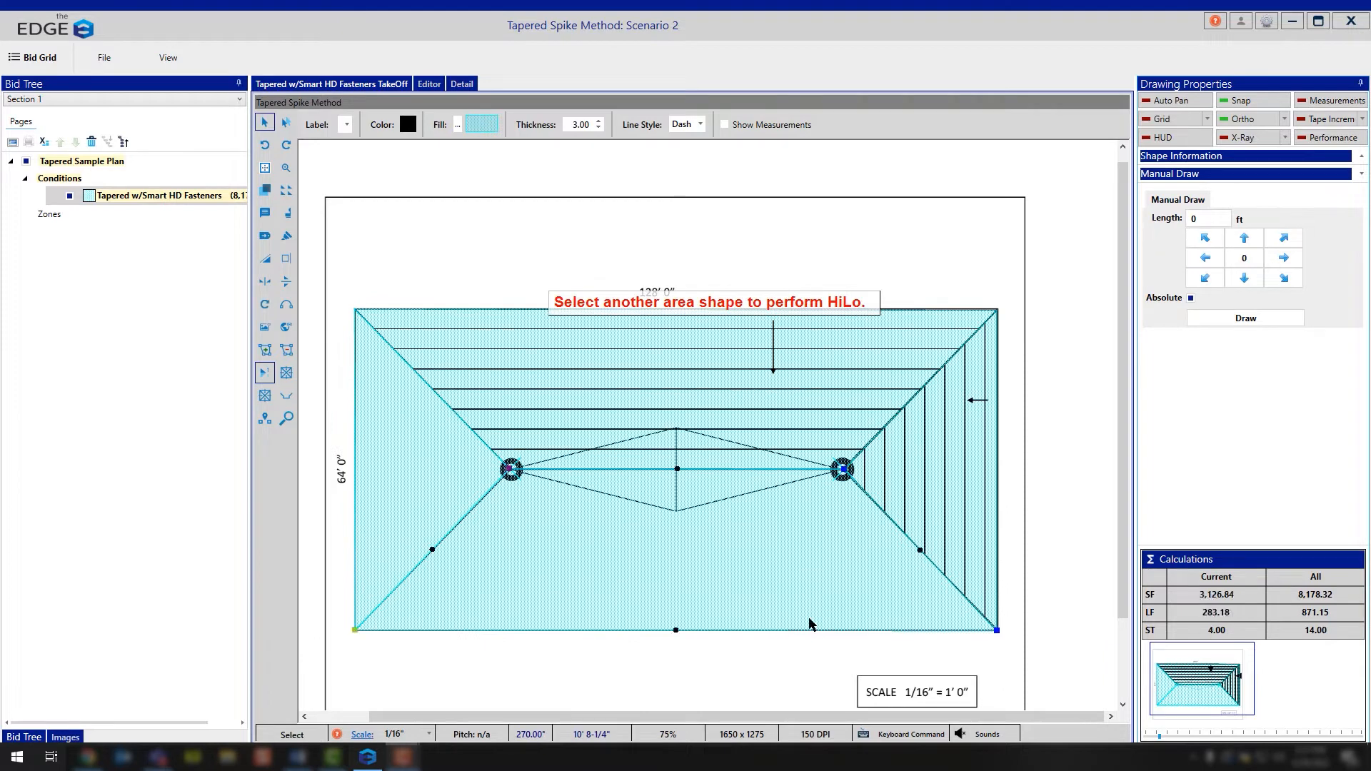
pyautogui.click(809, 618)
pyautogui.click(809, 559)
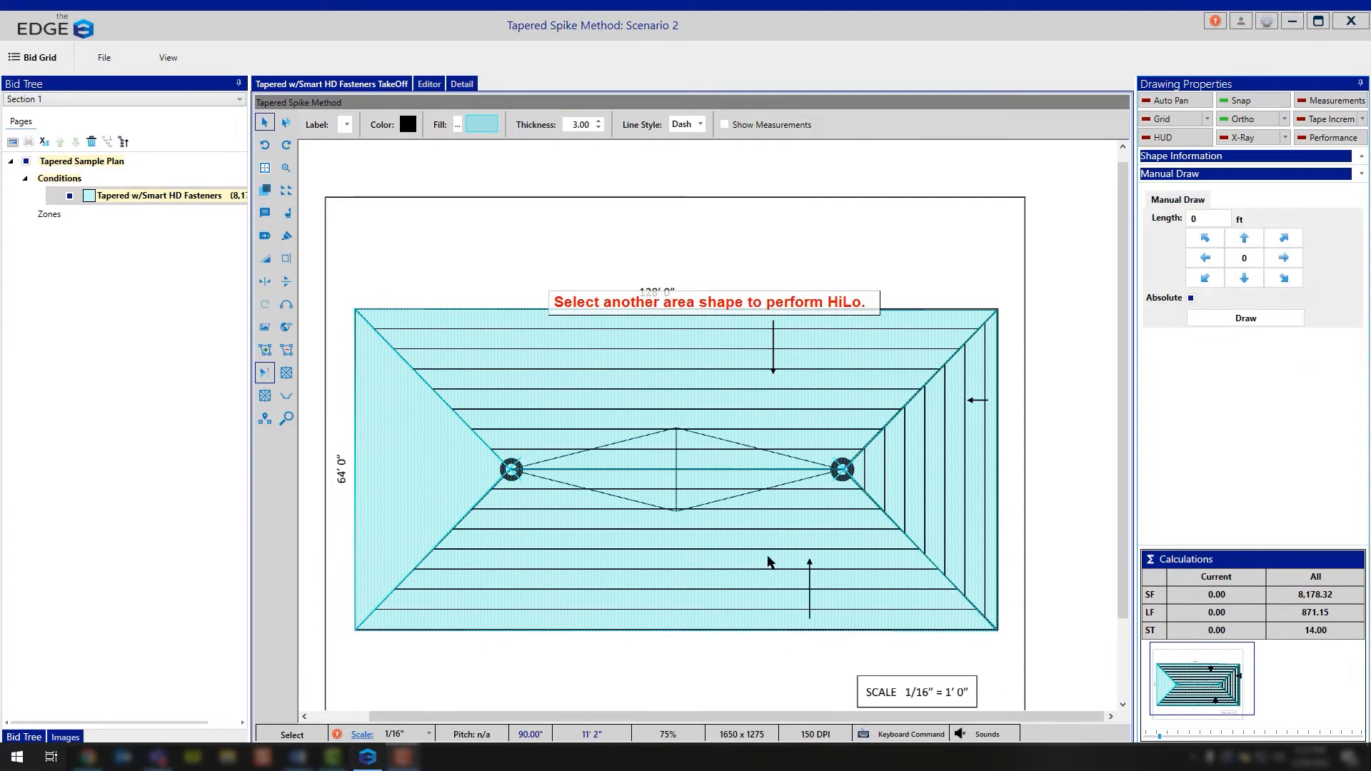
pyautogui.click(384, 435)
pyautogui.click(369, 414)
pyautogui.click(400, 414)
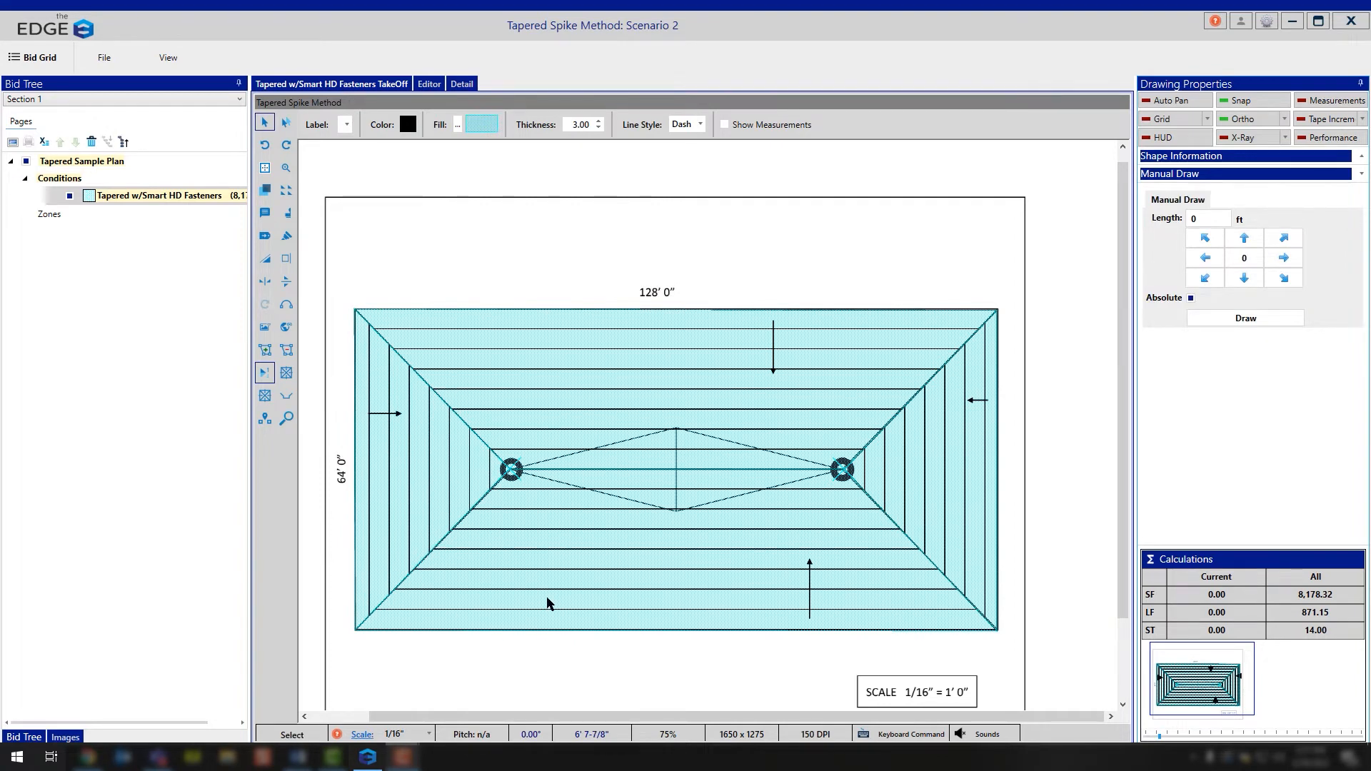
# Step: Try the cricket's ratio options and partial shapes, including a 60% ratio, and settle on a Full cricket with 3 Point
pyautogui.click(288, 375)
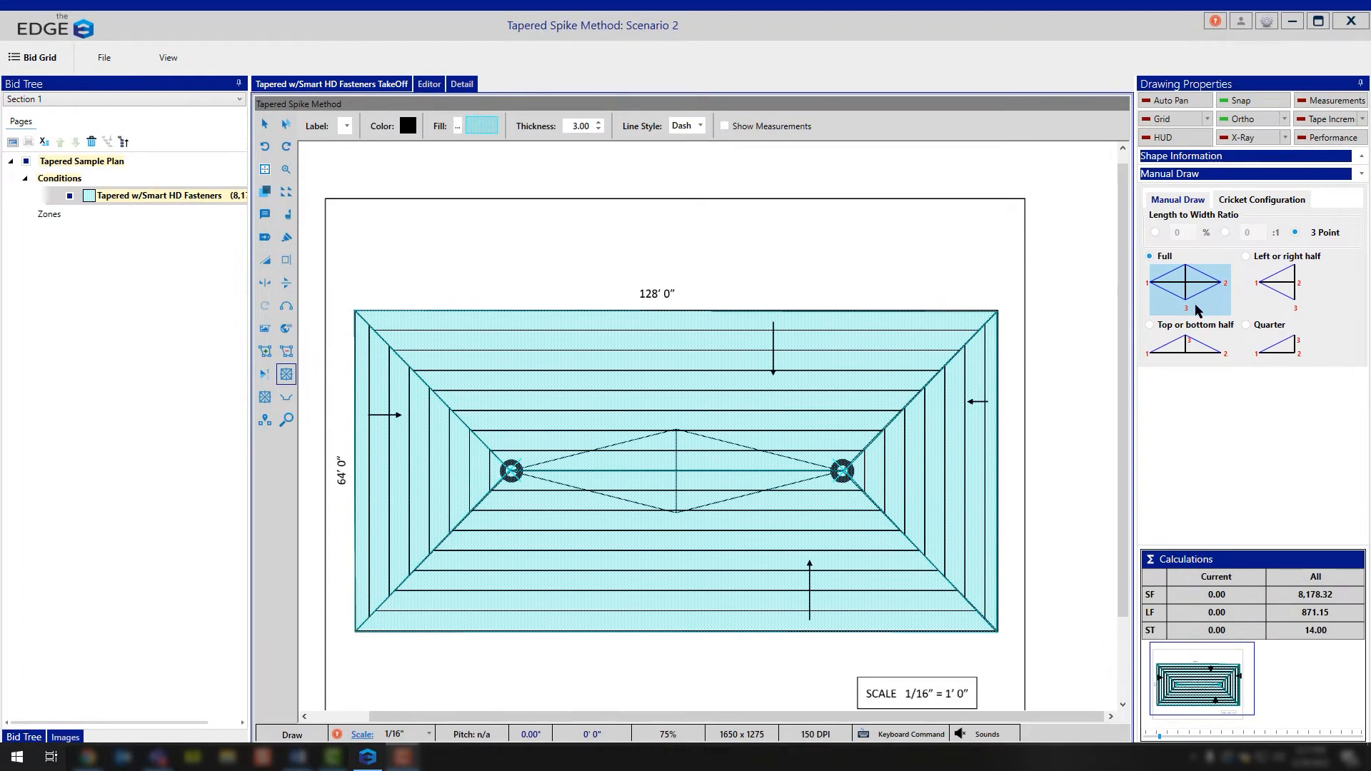
pyautogui.click(1226, 233)
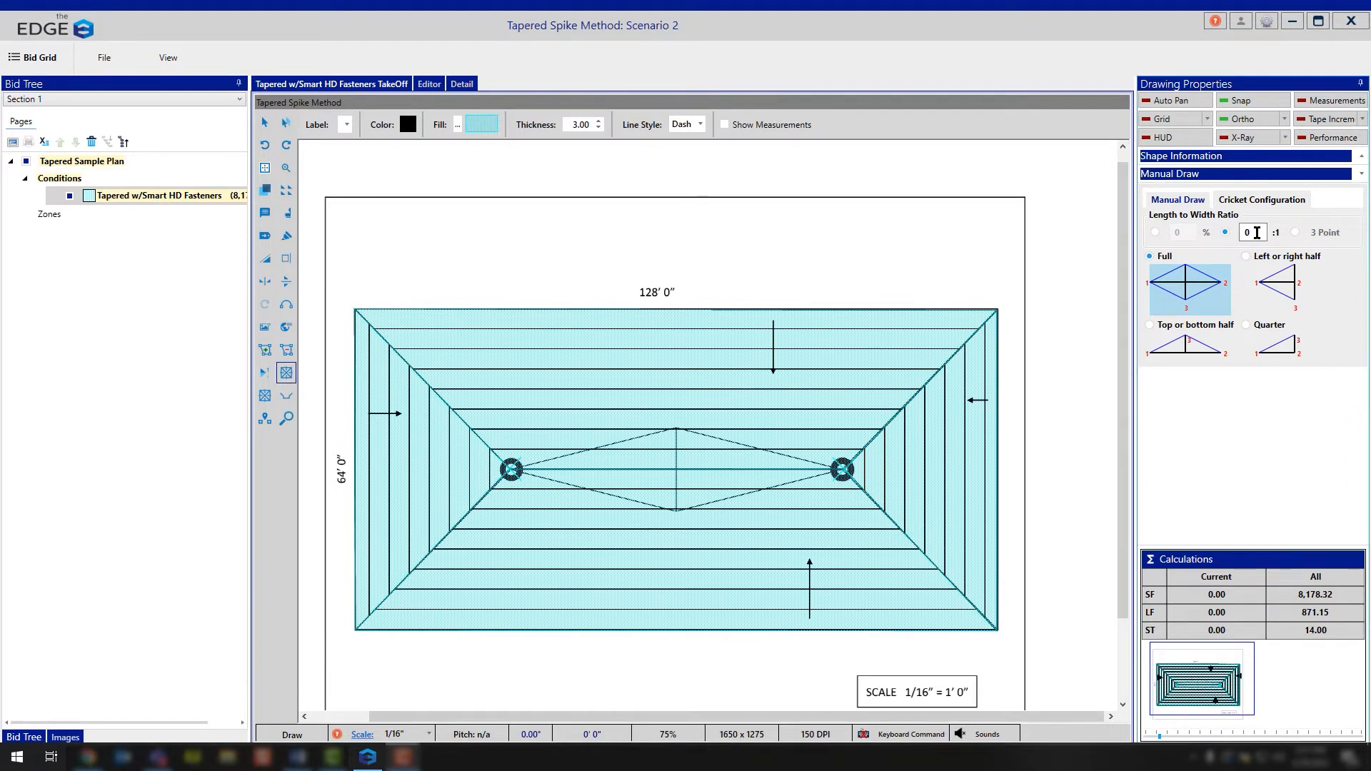
pyautogui.click(1156, 232)
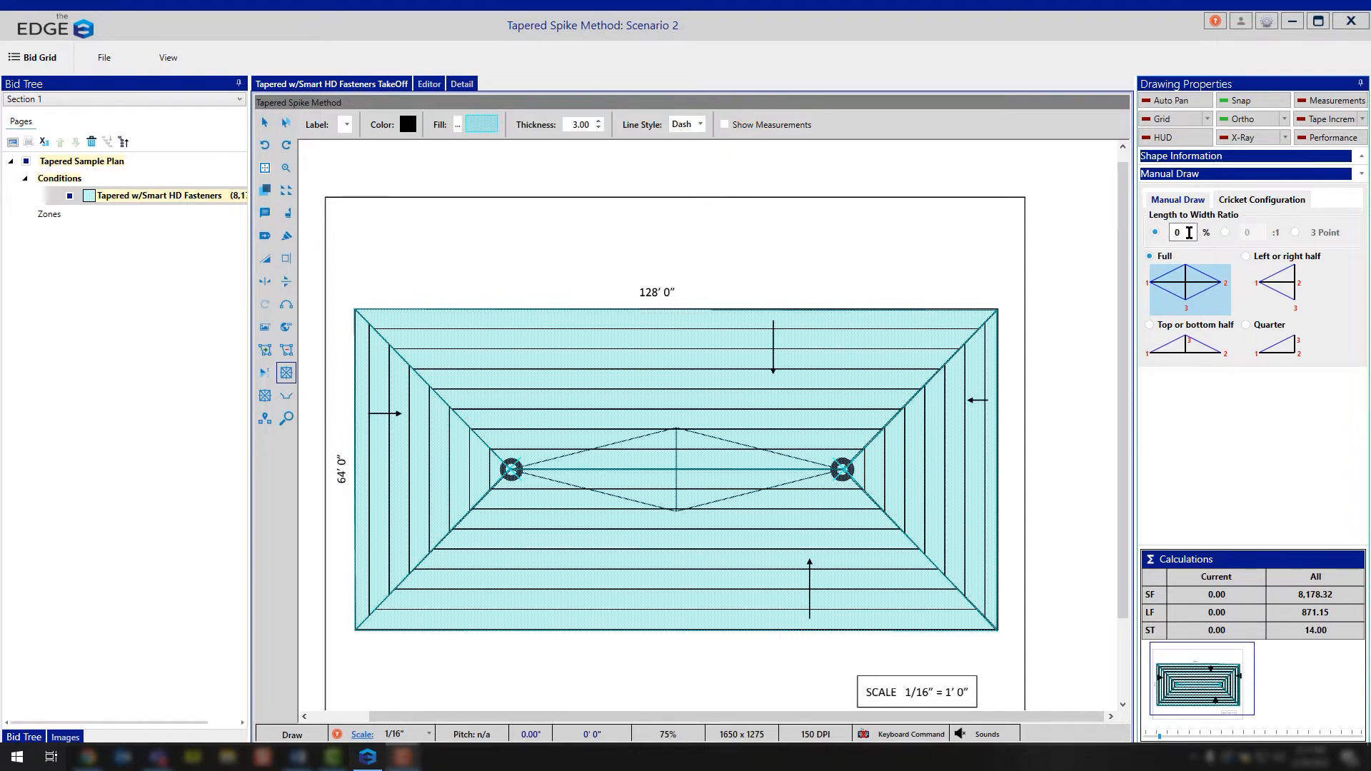
pyautogui.moveTo(1188, 233); pyautogui.dragTo(1161, 236)
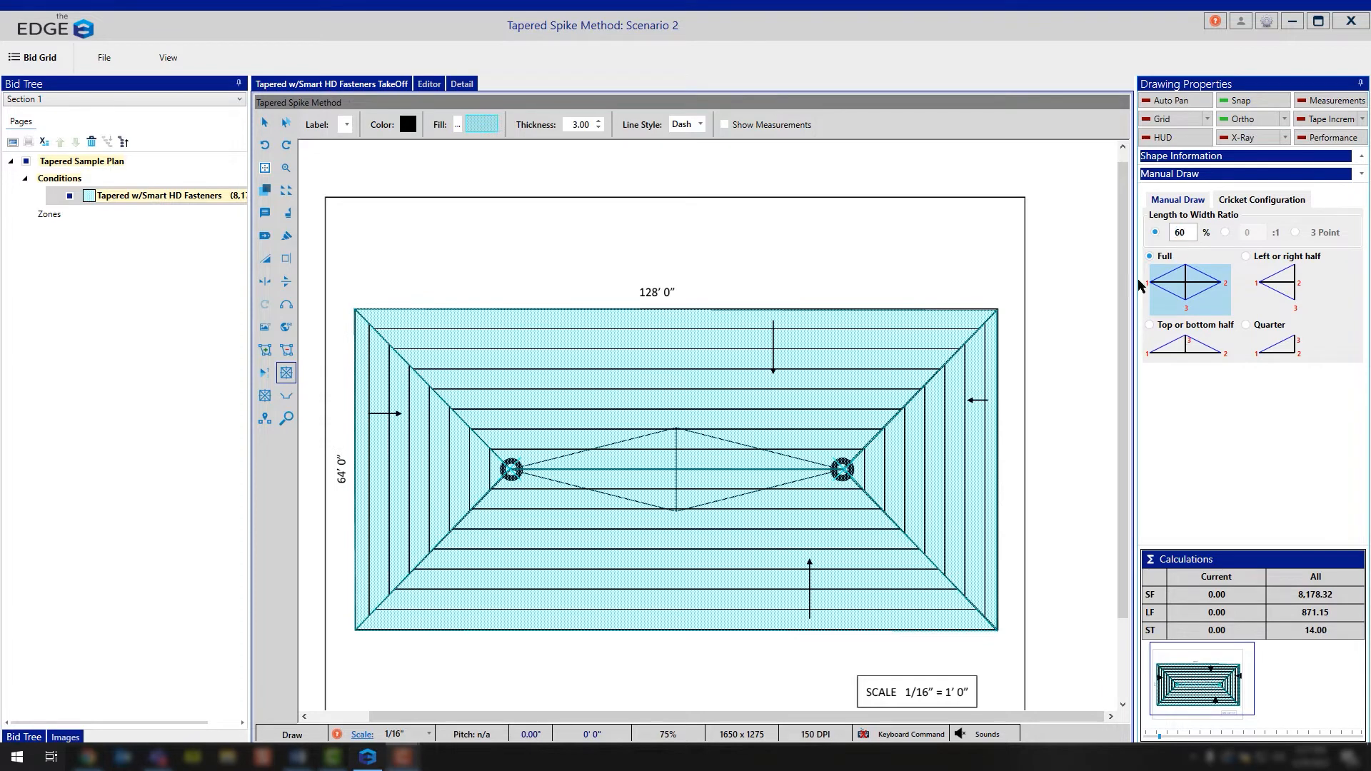
pyautogui.click(1295, 233)
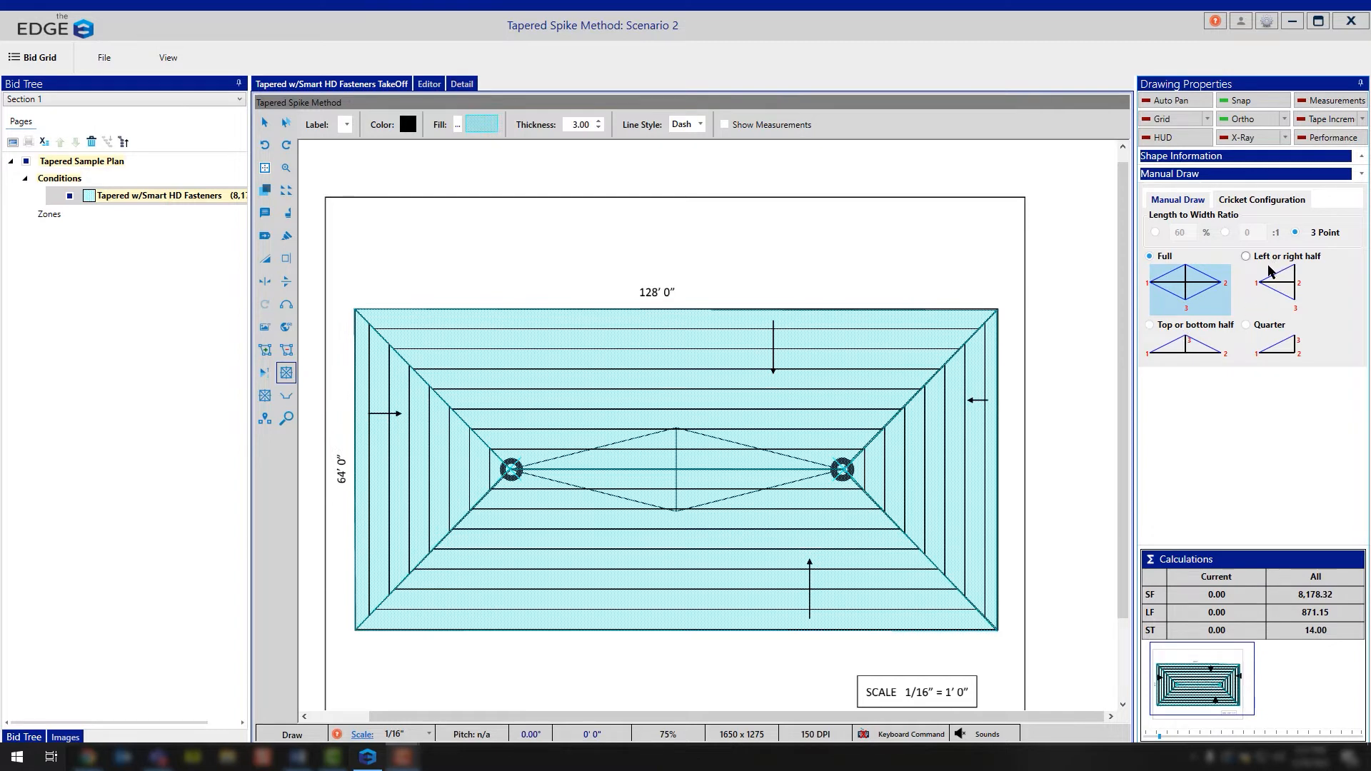
pyautogui.click(1249, 257)
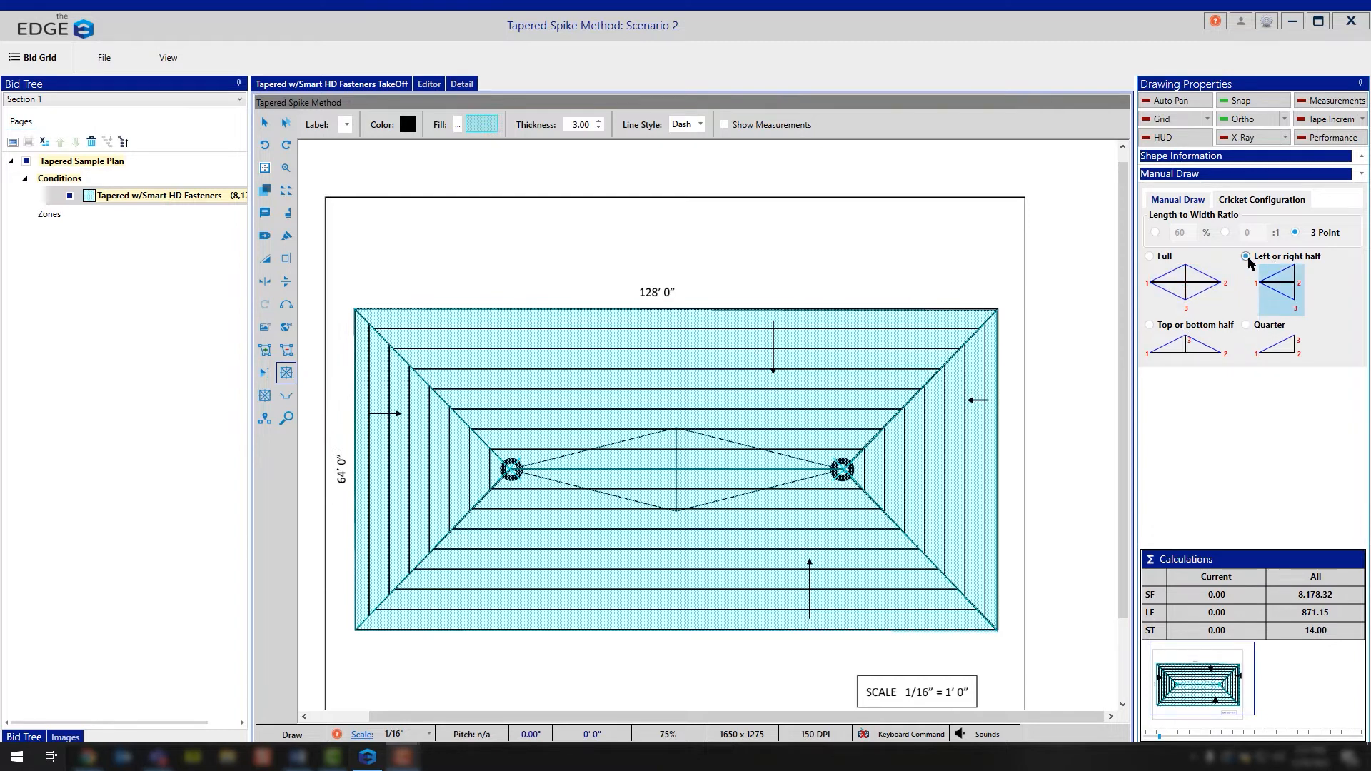
pyautogui.click(1253, 343)
pyautogui.click(1152, 326)
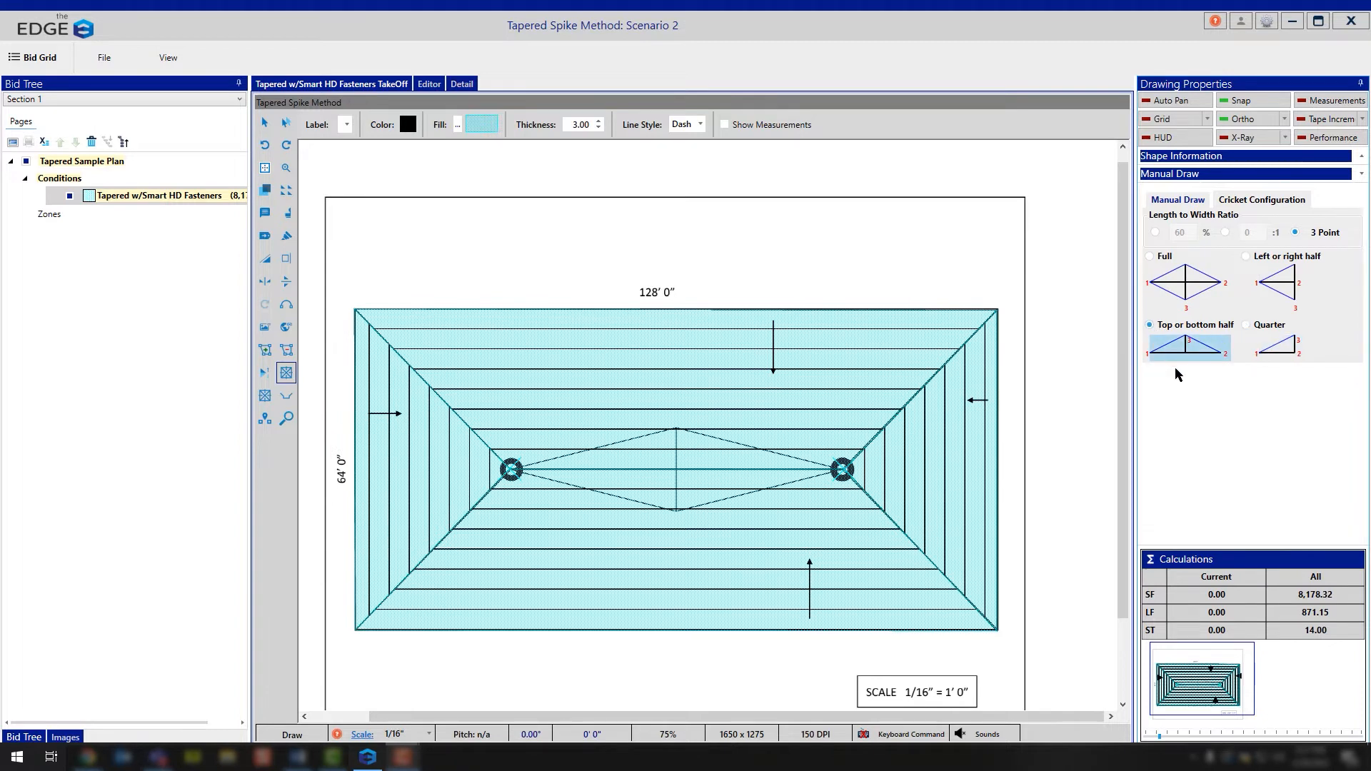
pyautogui.click(1166, 266)
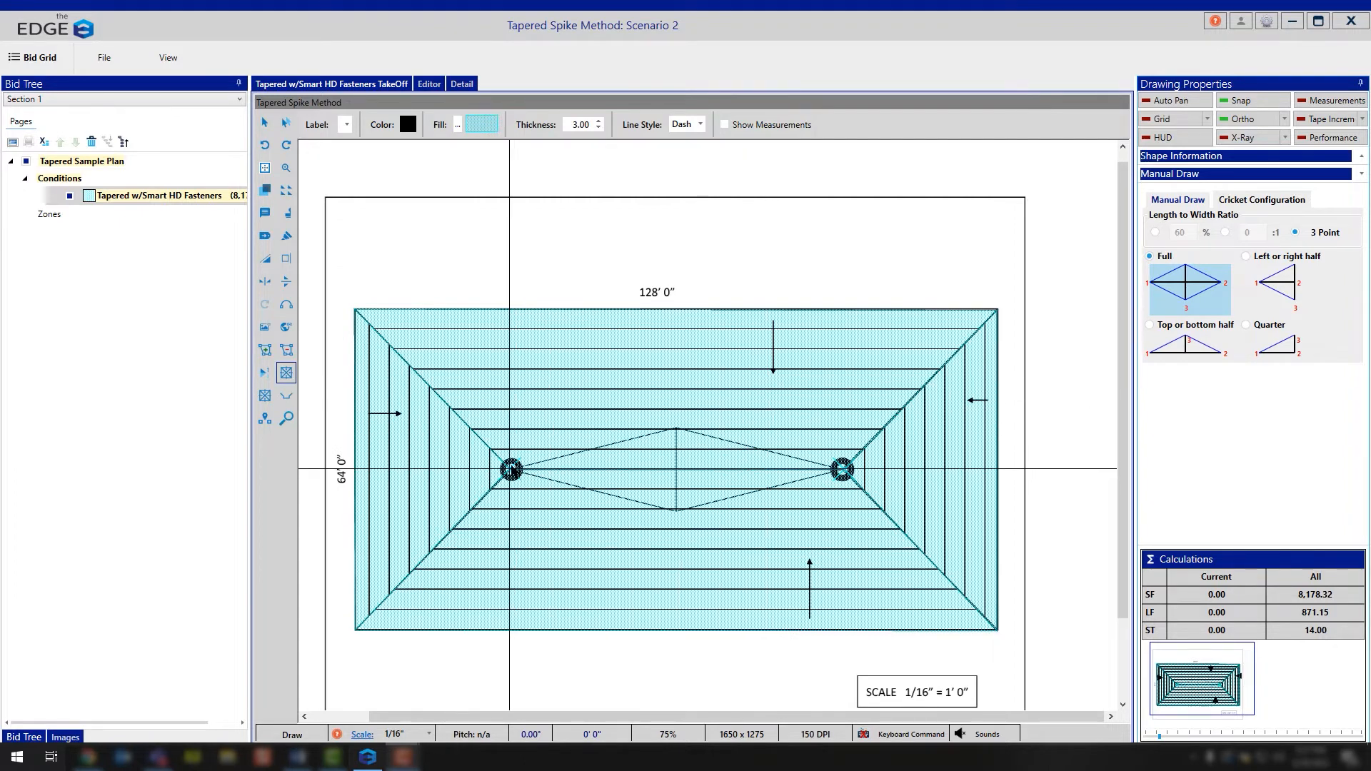
# Step: Draw the full cricket from the left drain to the right drain, setting its width level with the plan outline's lower tip
pyautogui.click(512, 469)
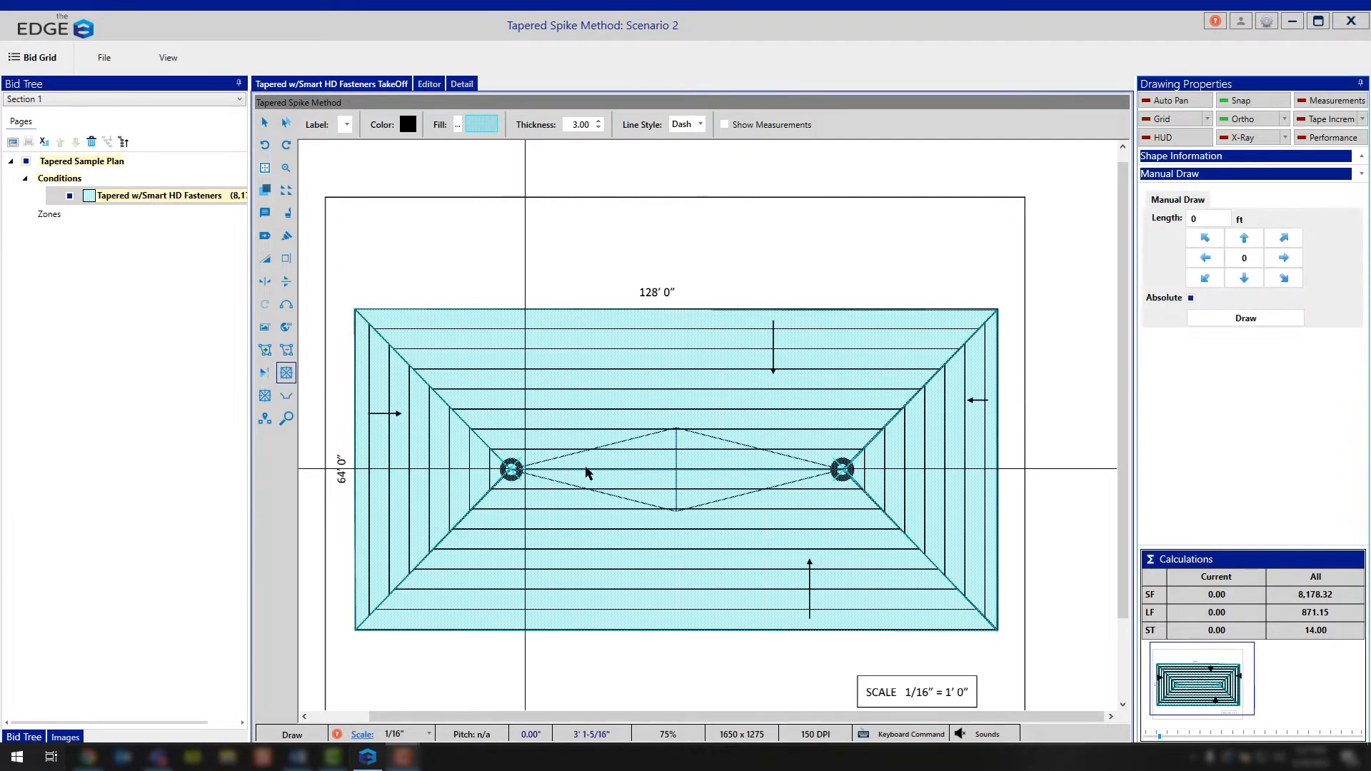
pyautogui.click(843, 469)
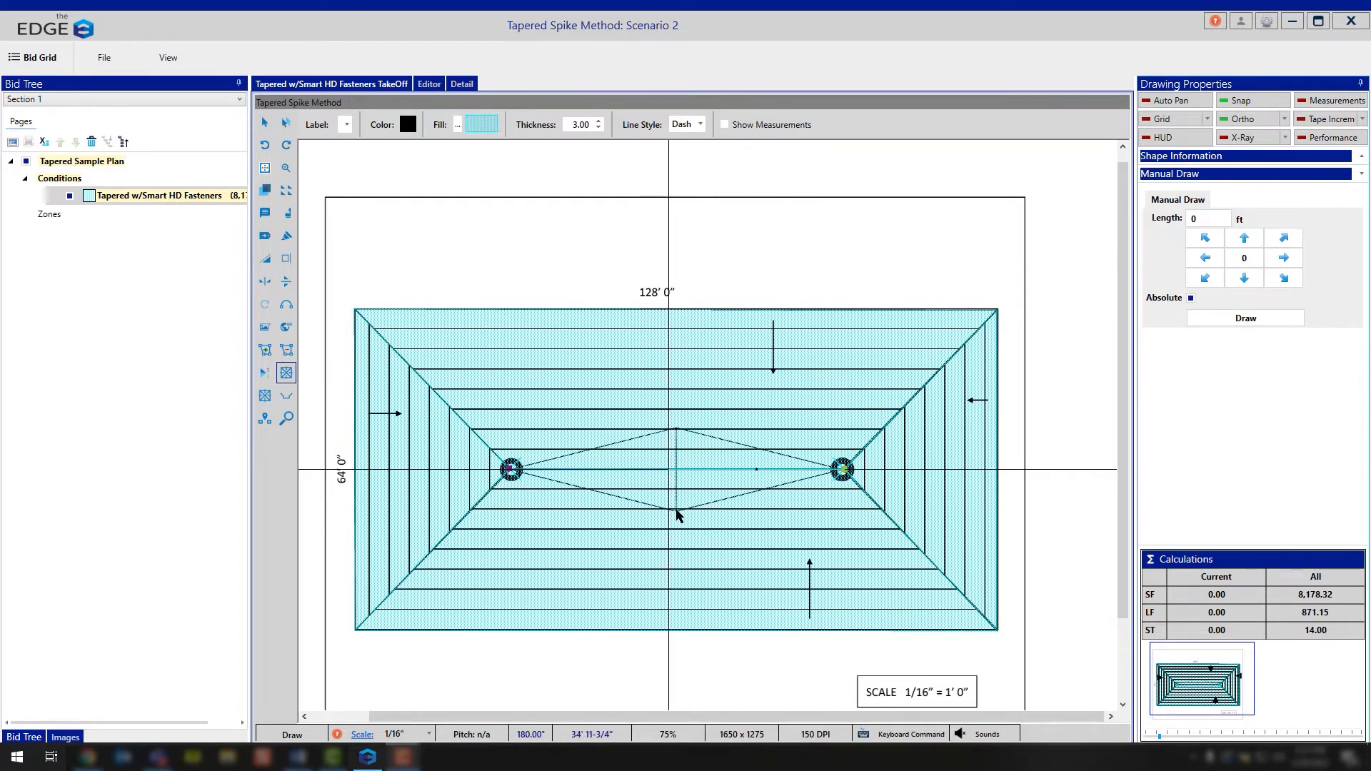
pyautogui.click(843, 514)
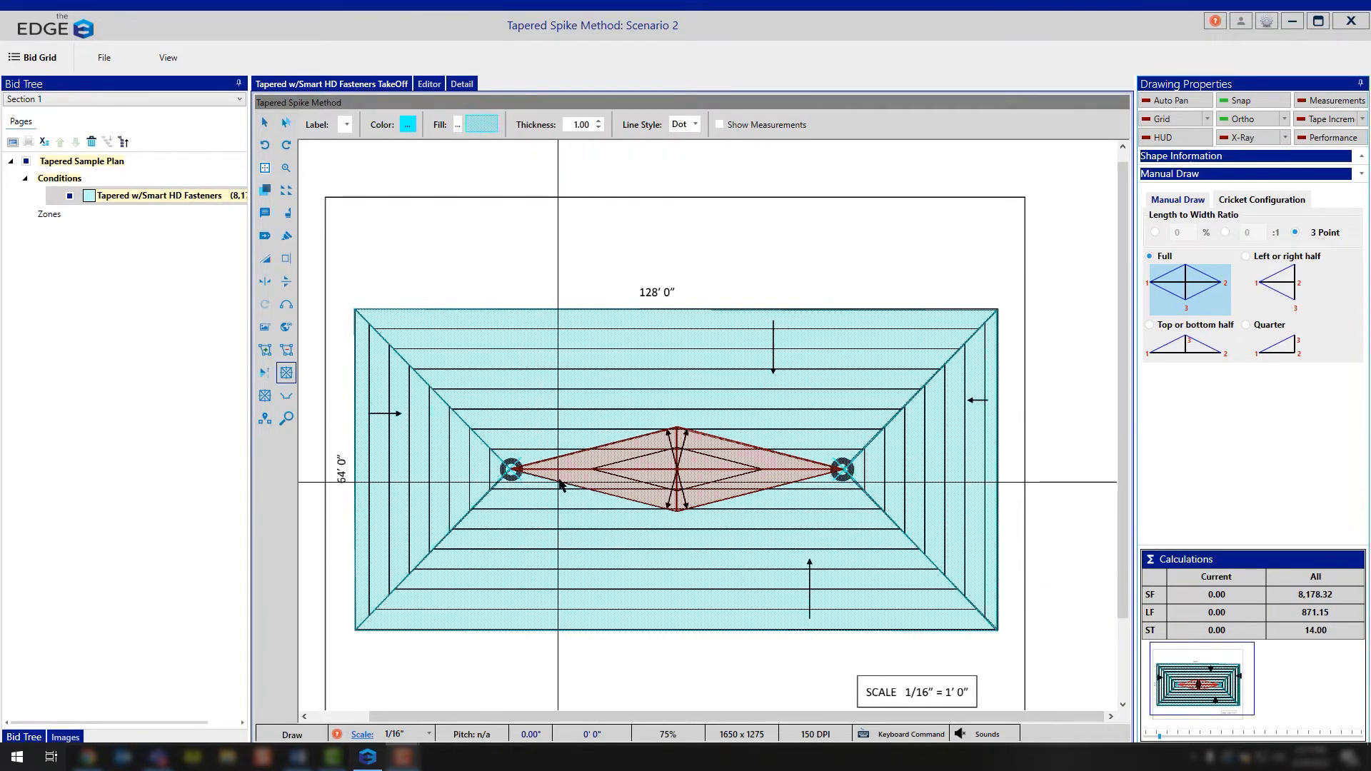
# Step: Cut the upper-left quarter shape out of the full cricket between the two drains
pyautogui.click(265, 397)
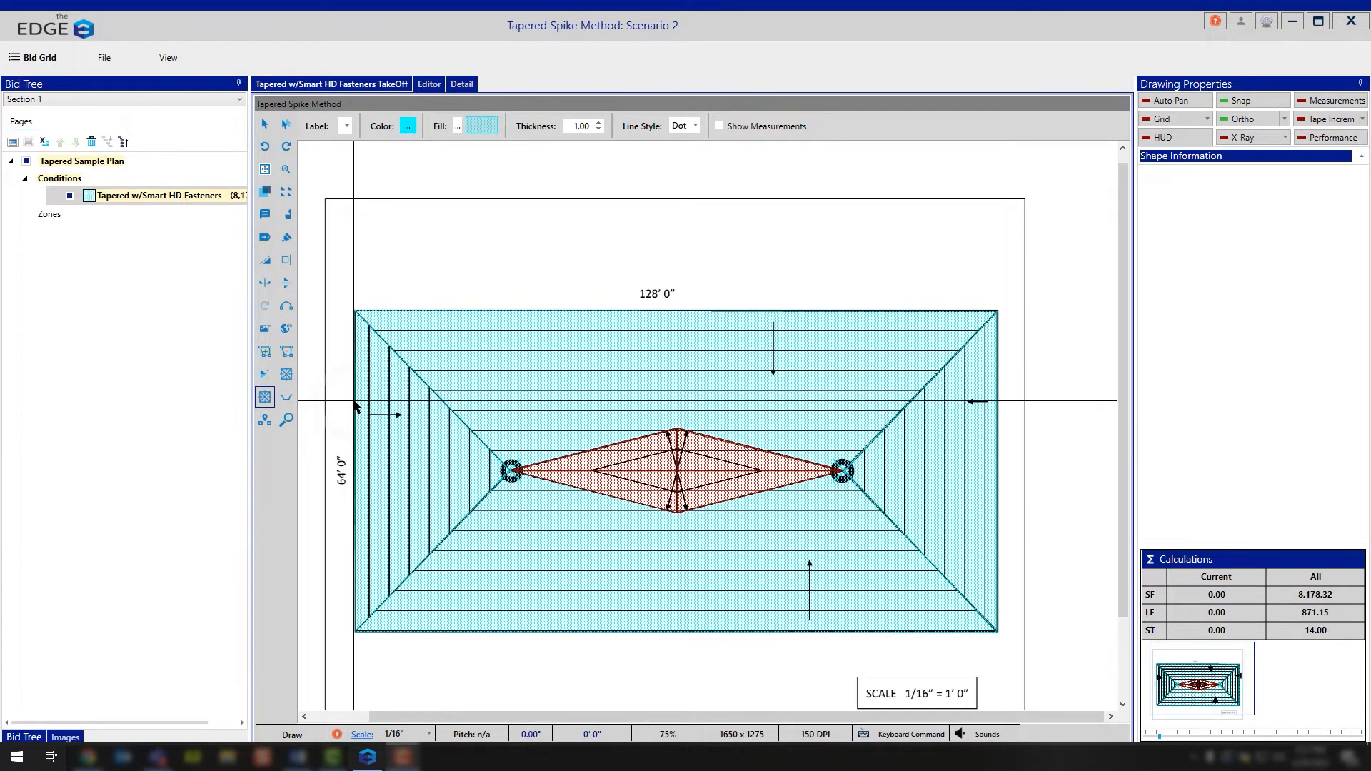
pyautogui.press('Escape')
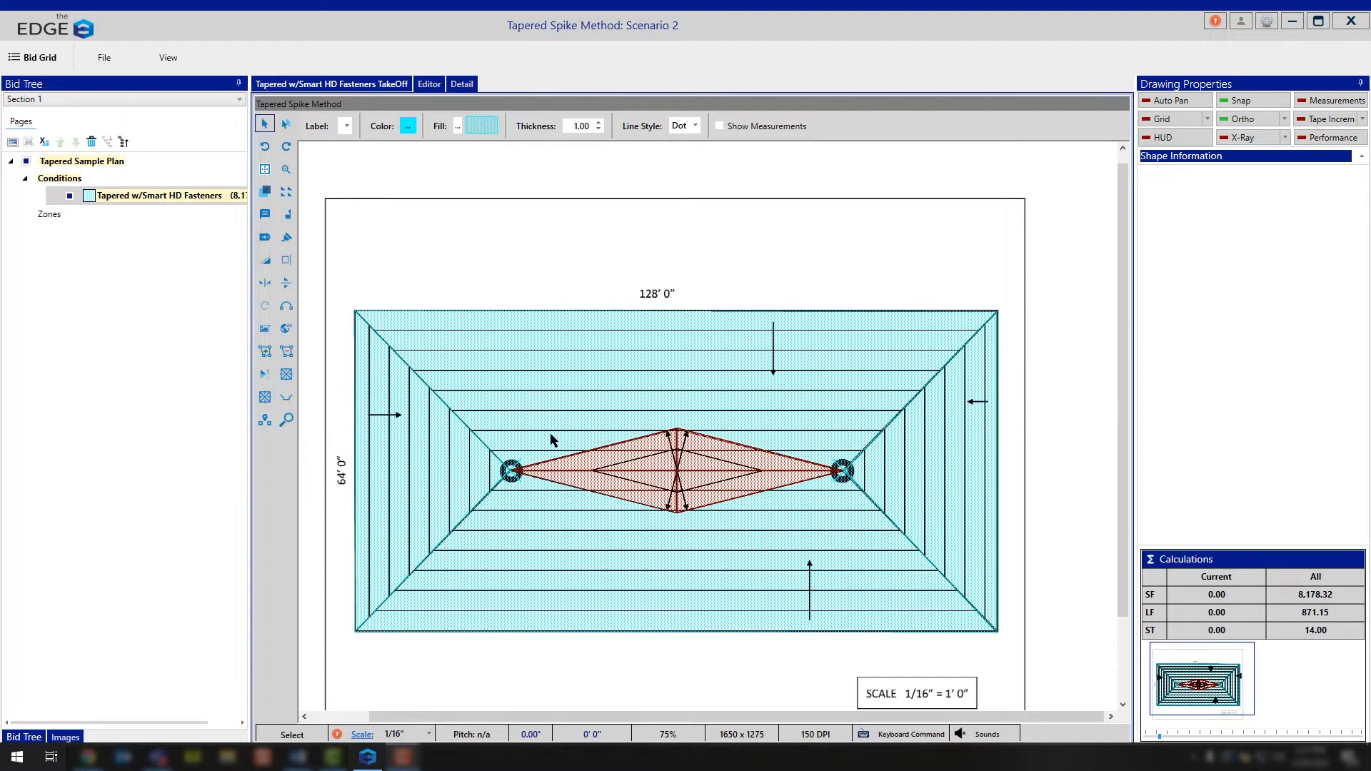
pyautogui.click(649, 455)
pyautogui.rightClick(648, 455)
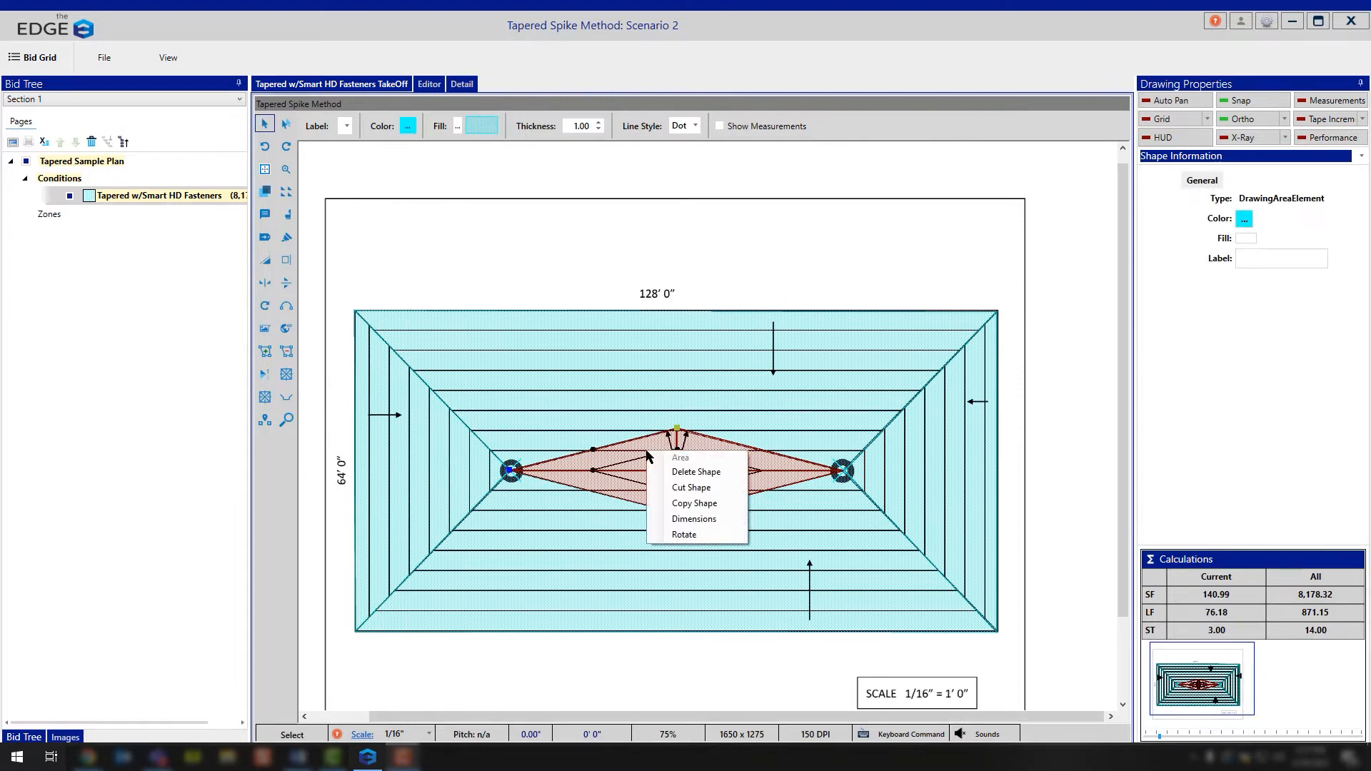
pyautogui.click(688, 485)
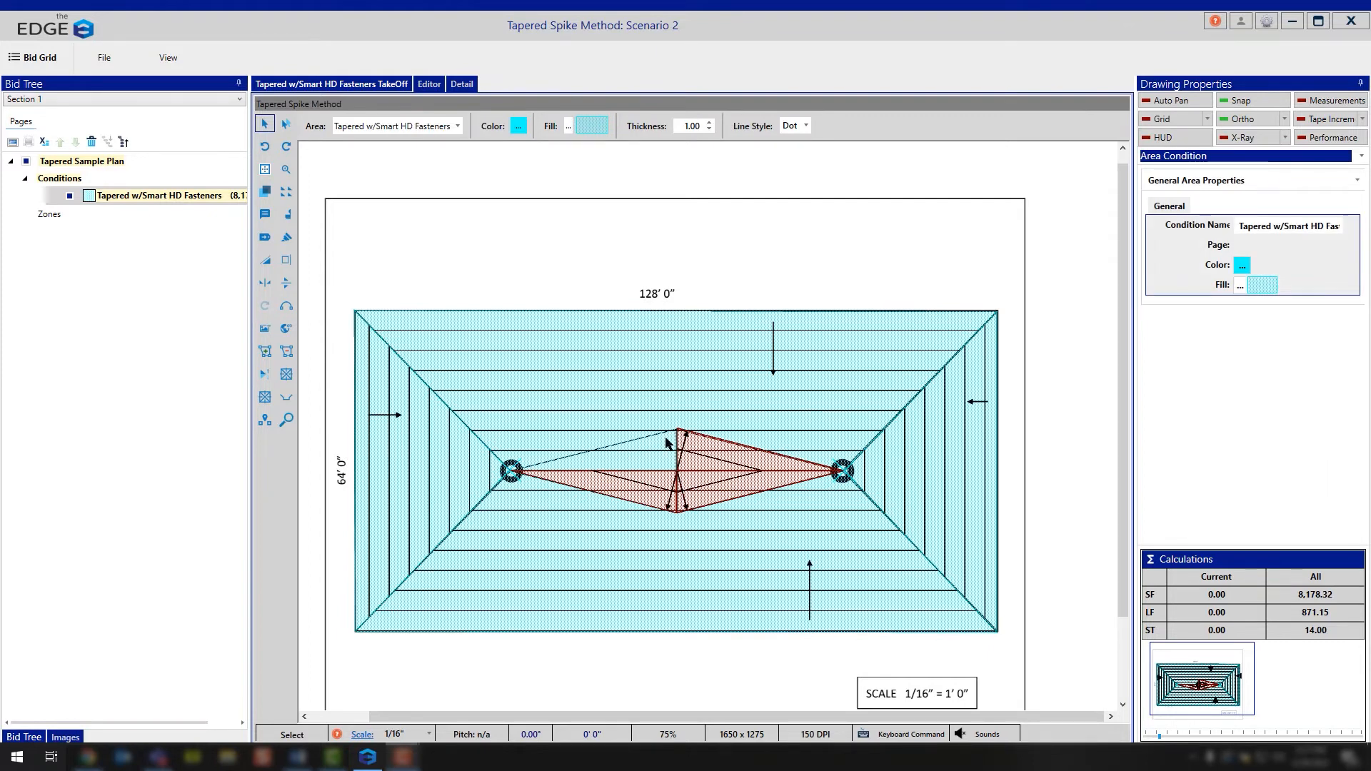
# Step: Redraw the missing cricket quarter as a manual cricket from the left drain to the cricket's upper tip and its centre
pyautogui.click(265, 399)
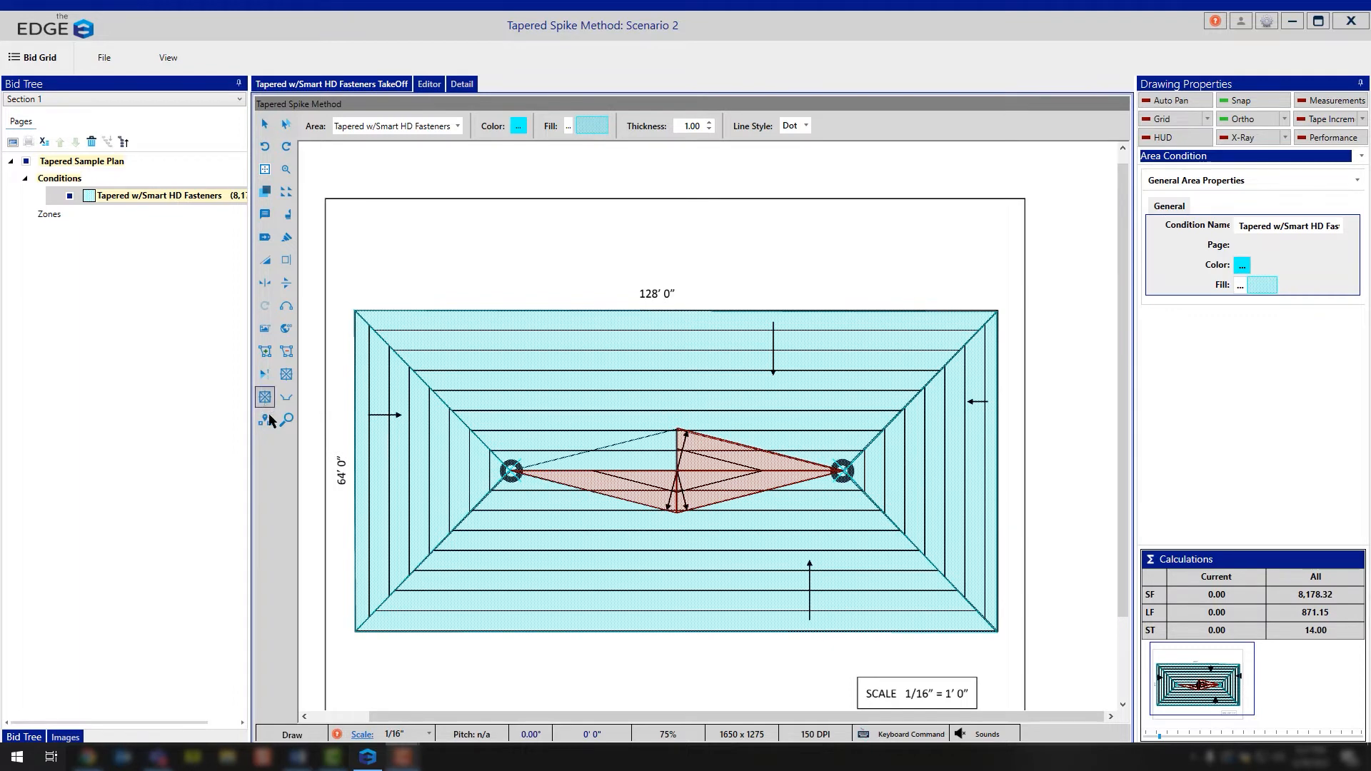
pyautogui.click(512, 472)
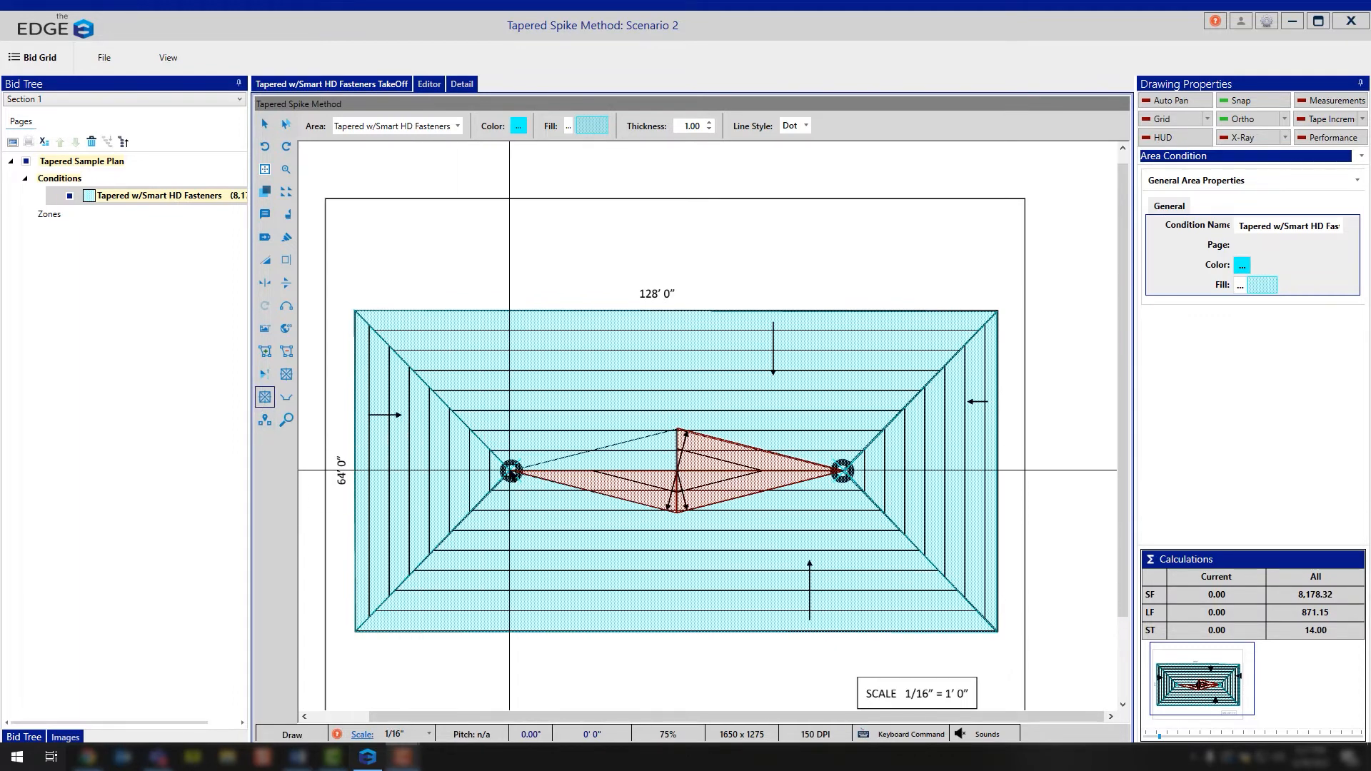
pyautogui.click(678, 430)
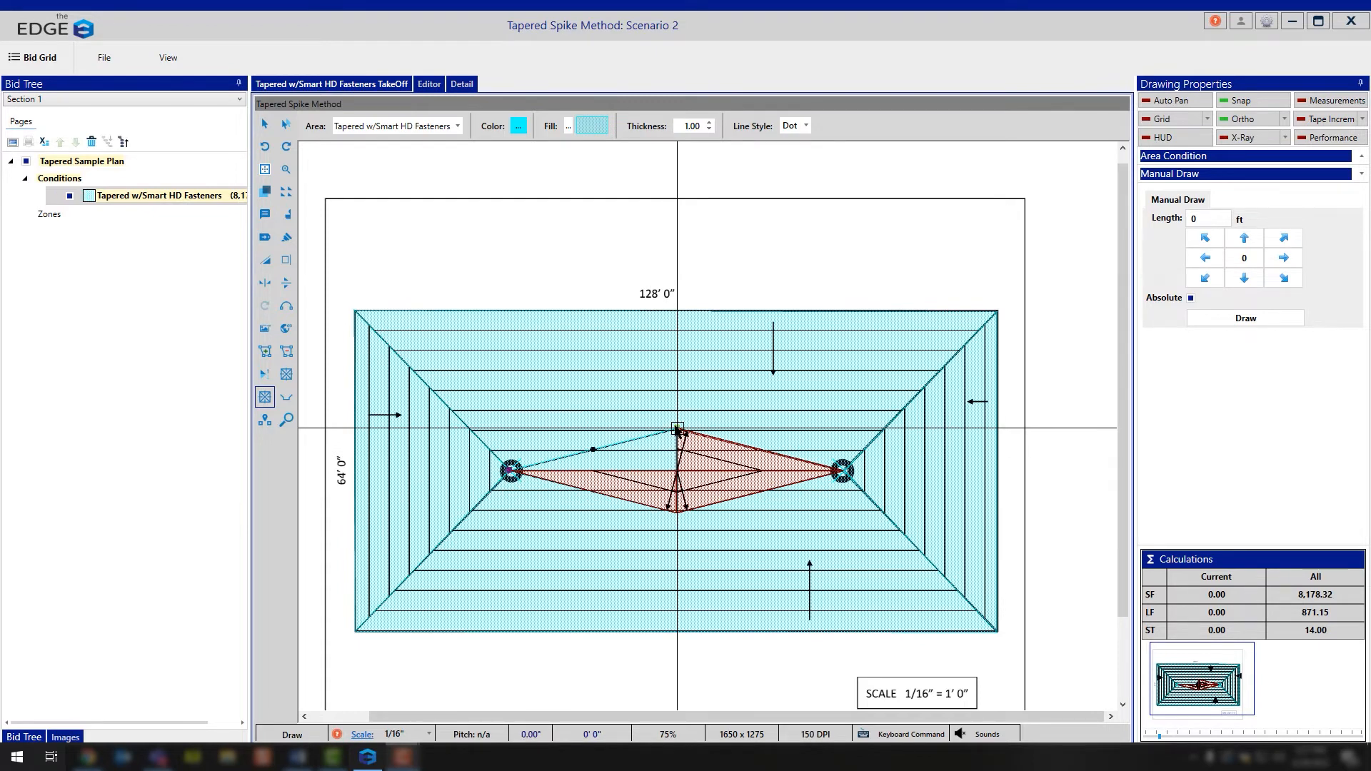
pyautogui.click(677, 470)
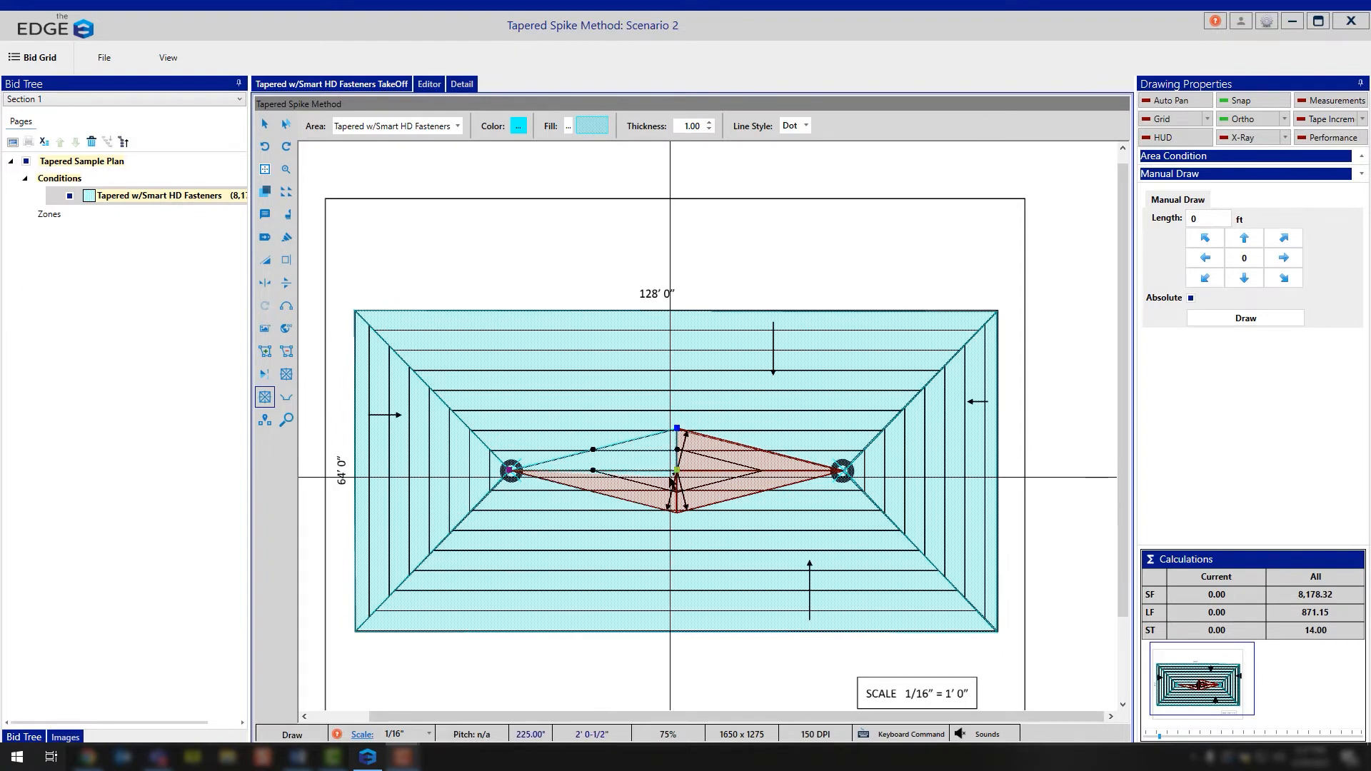
pyautogui.rightClick(676, 477)
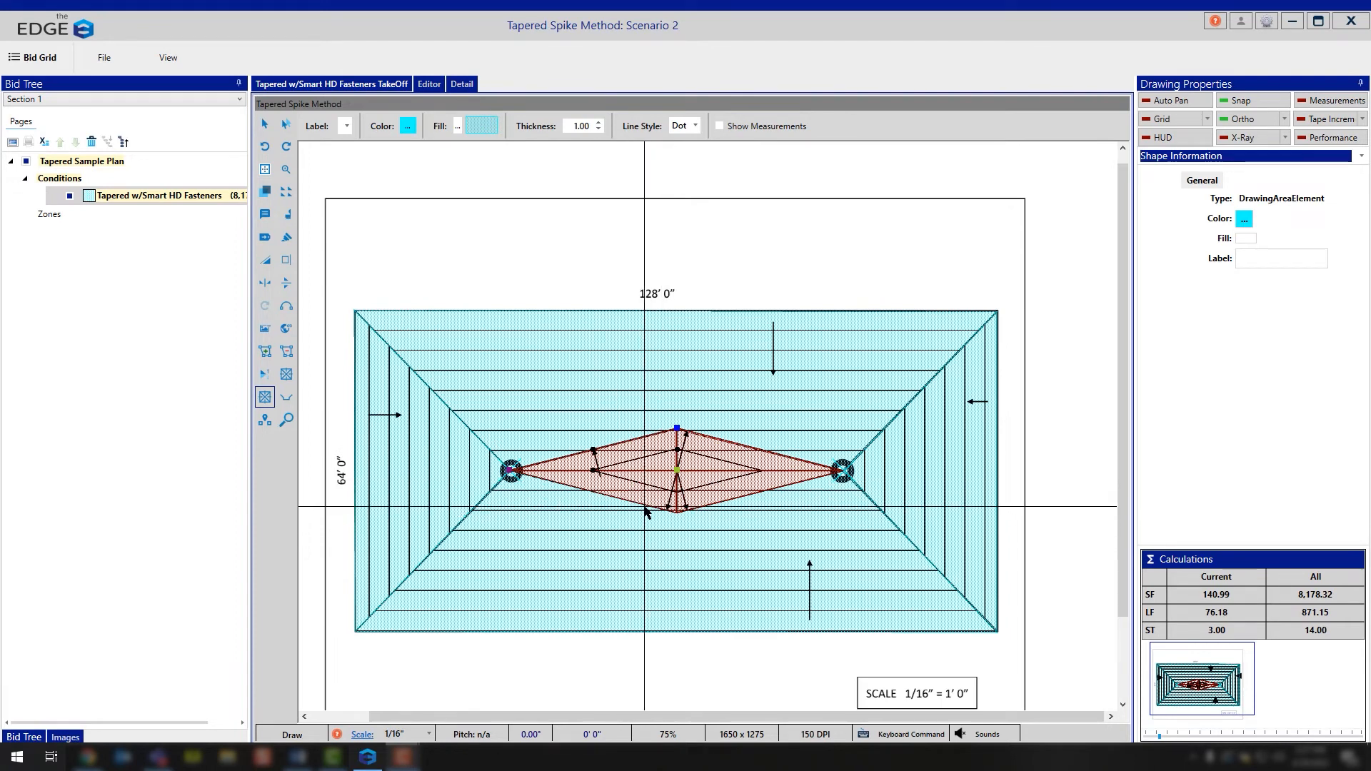
# Step: Return to the Bid Grid and open the reports for the Tapered w/Smart HD Fasteners condition
pyautogui.click(39, 57)
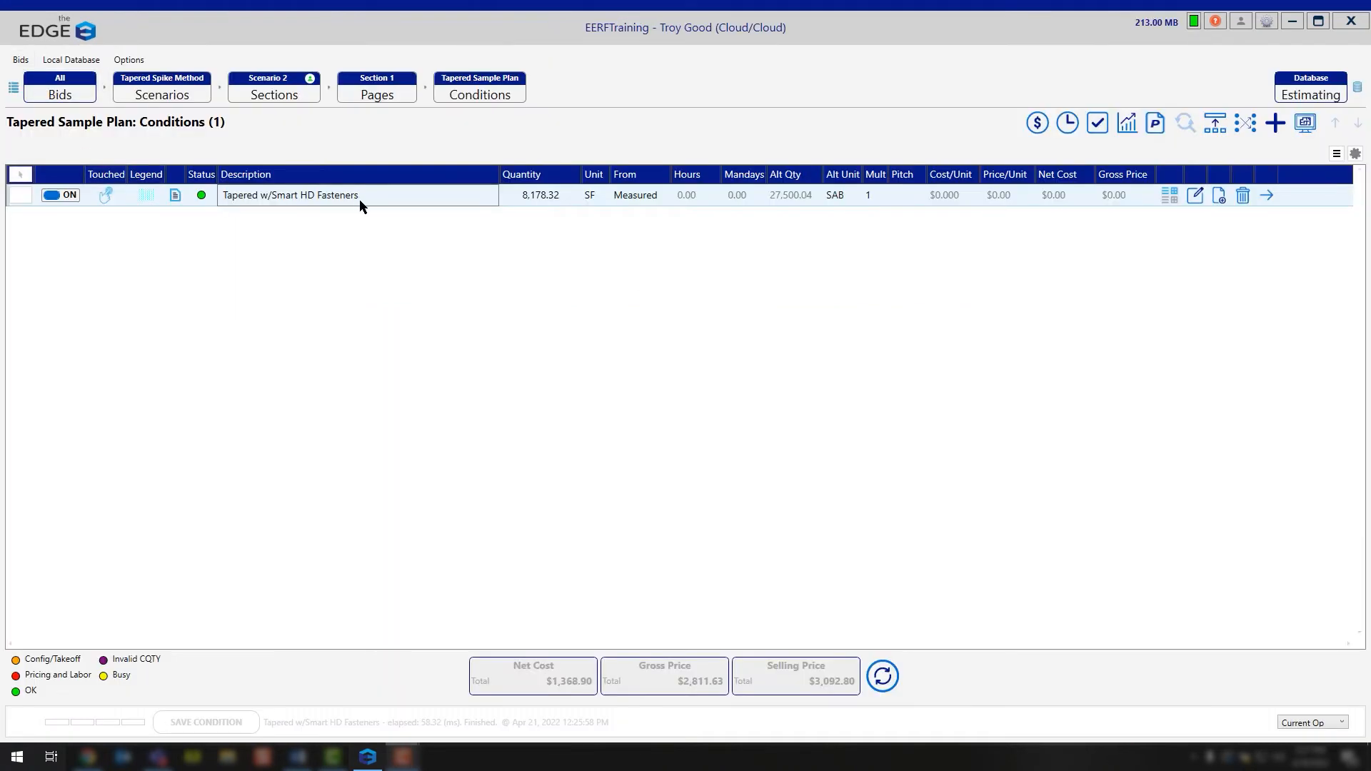
pyautogui.click(360, 201)
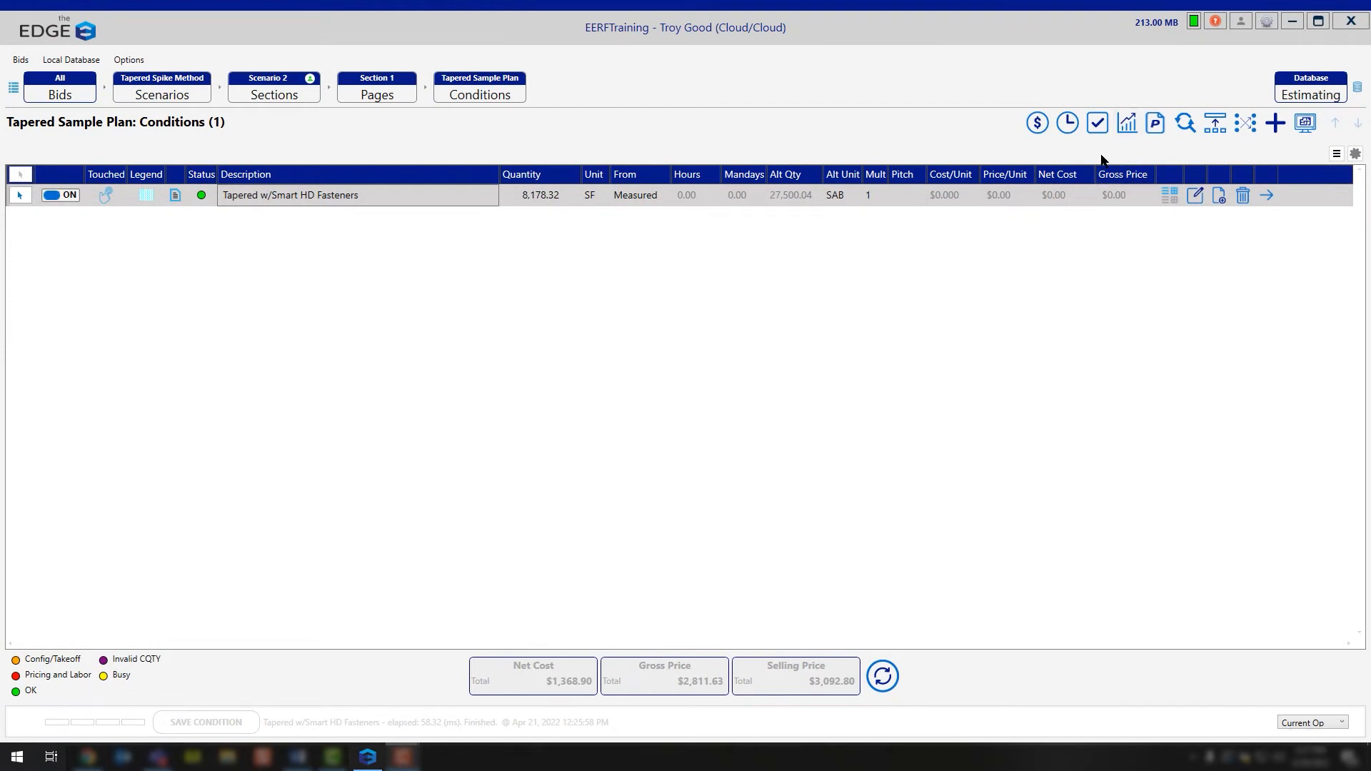
pyautogui.click(1122, 121)
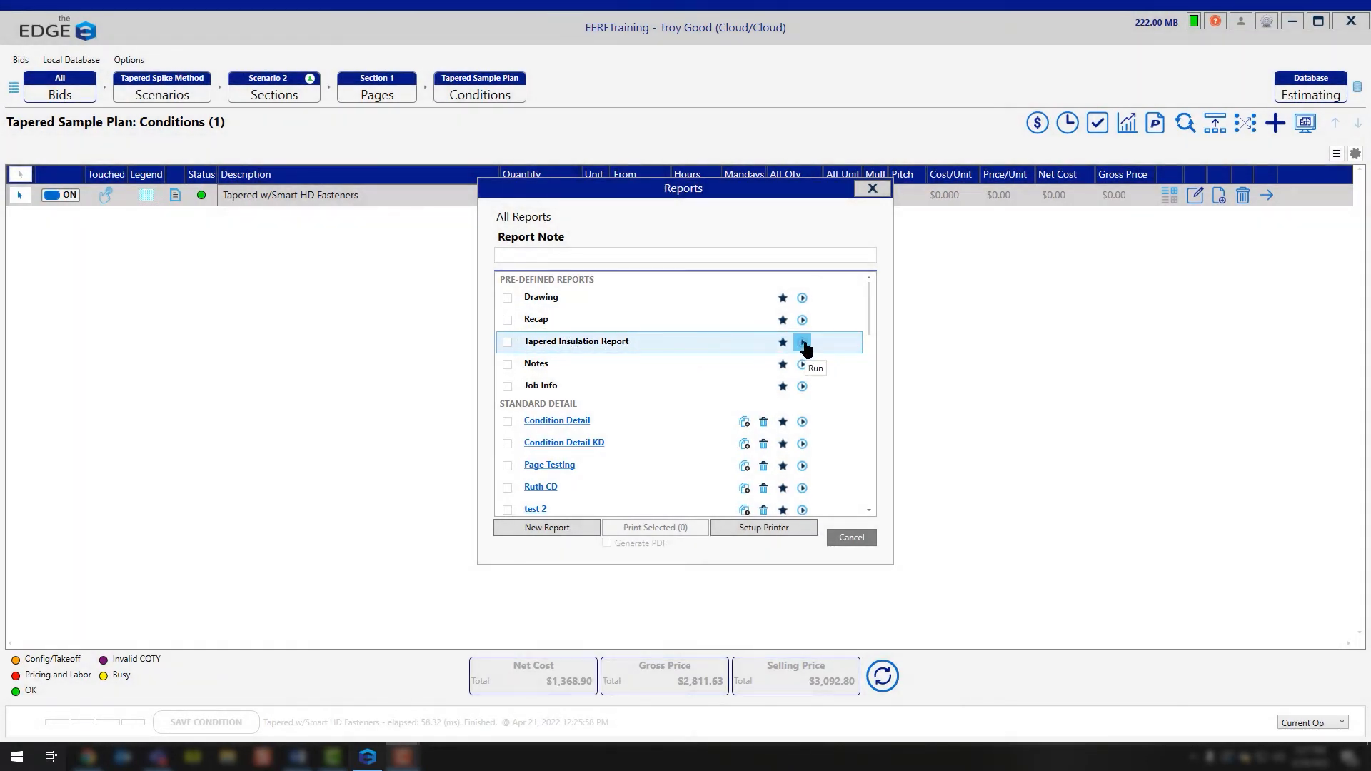
# Step: Generate the Tapered Insulation Report with the paper size set to 8.5 x 11
pyautogui.click(803, 342)
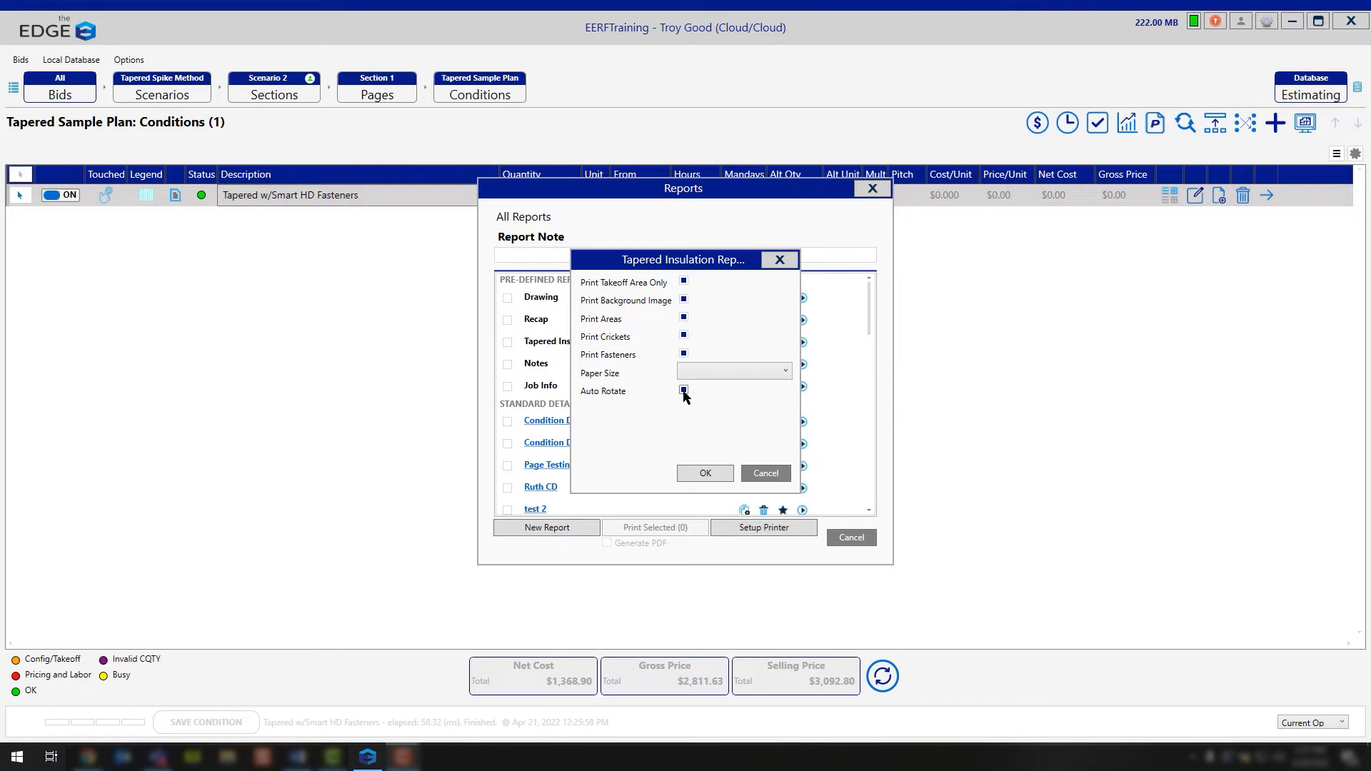
pyautogui.click(733, 376)
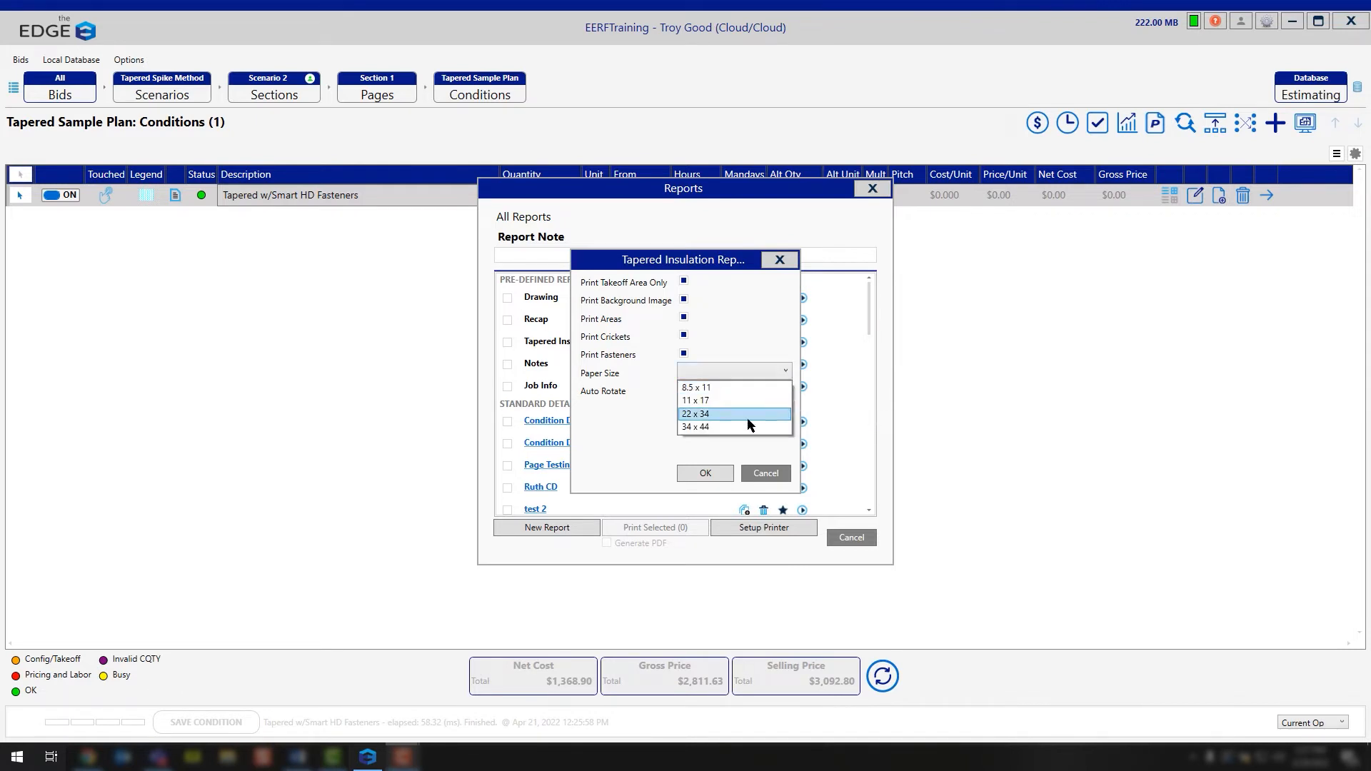
pyautogui.click(722, 387)
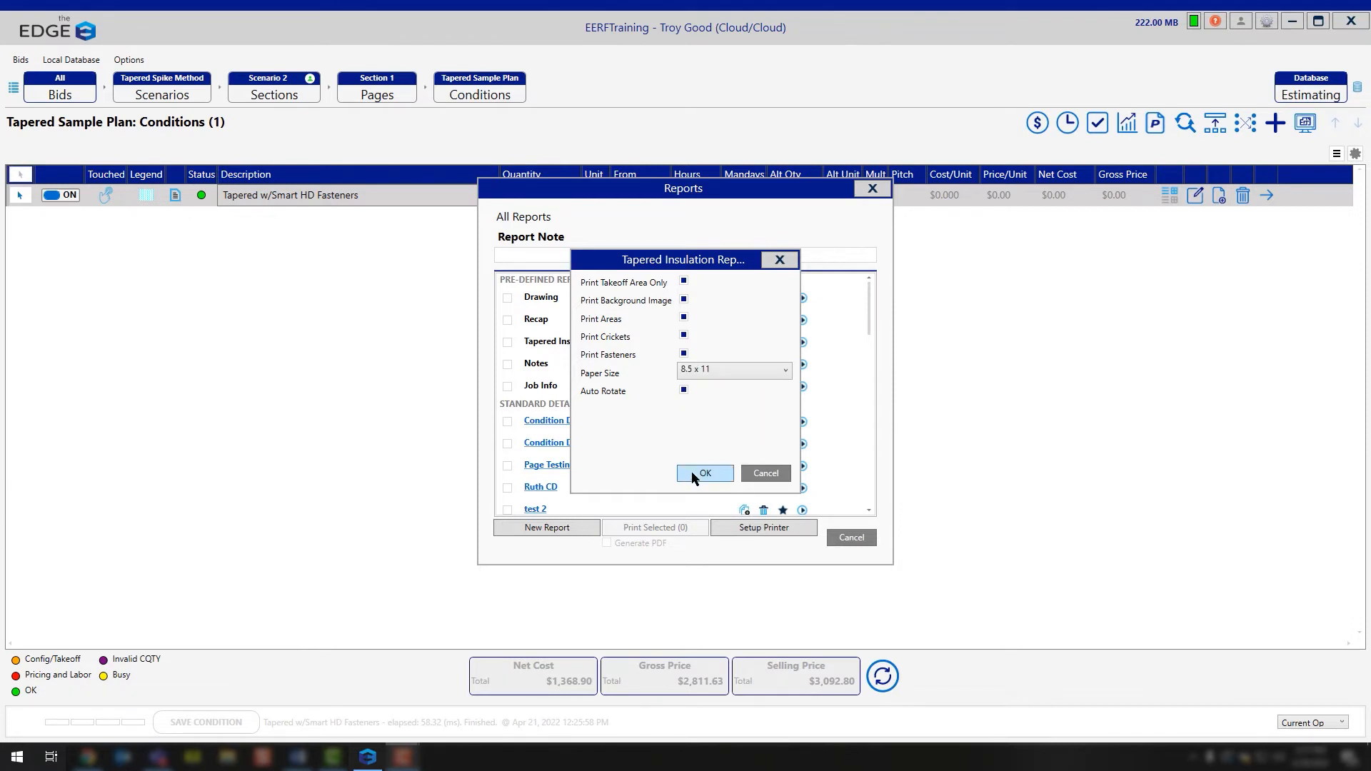
pyautogui.click(701, 475)
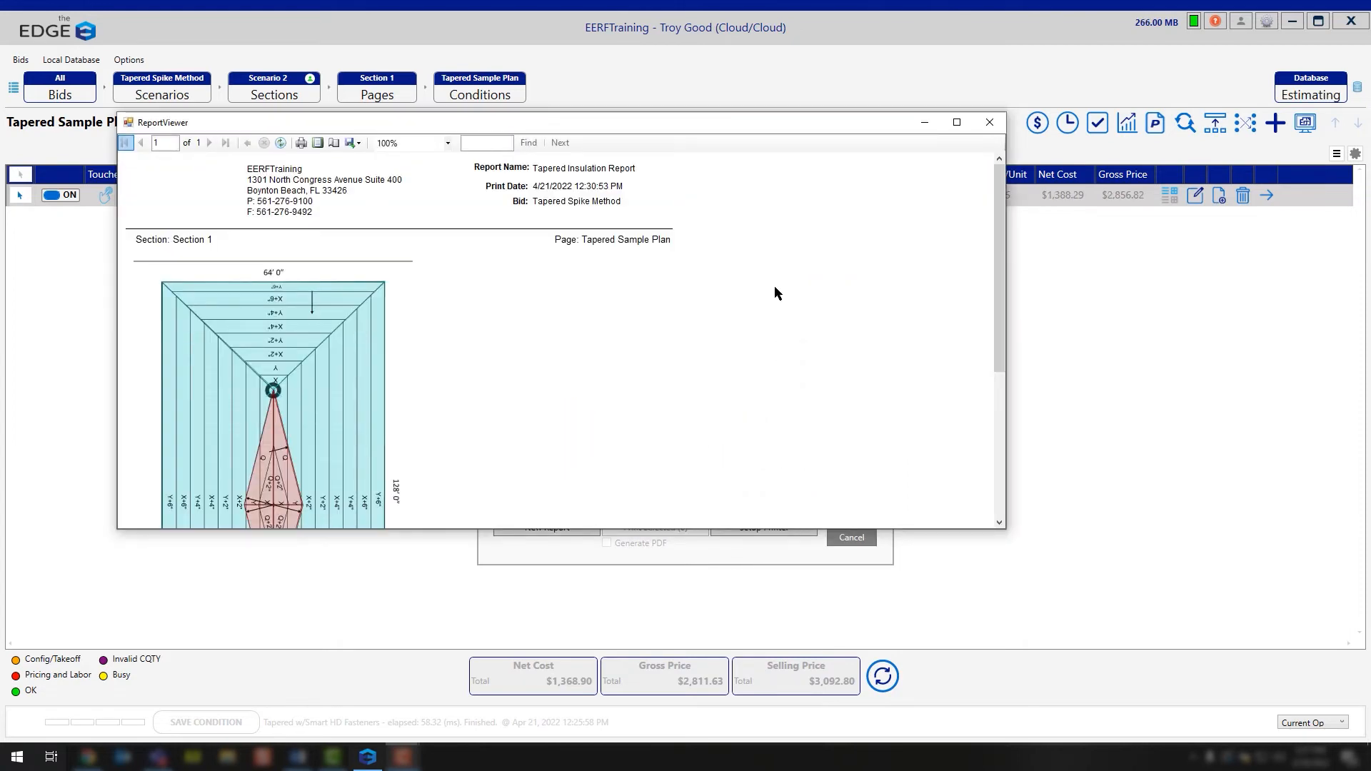
# Step: Enlarge the report viewer, set its zoom to 200%, examine the panel labels on the roof and cricket layout, and close it
pyautogui.moveTo(587, 124); pyautogui.dragTo(506, 42)
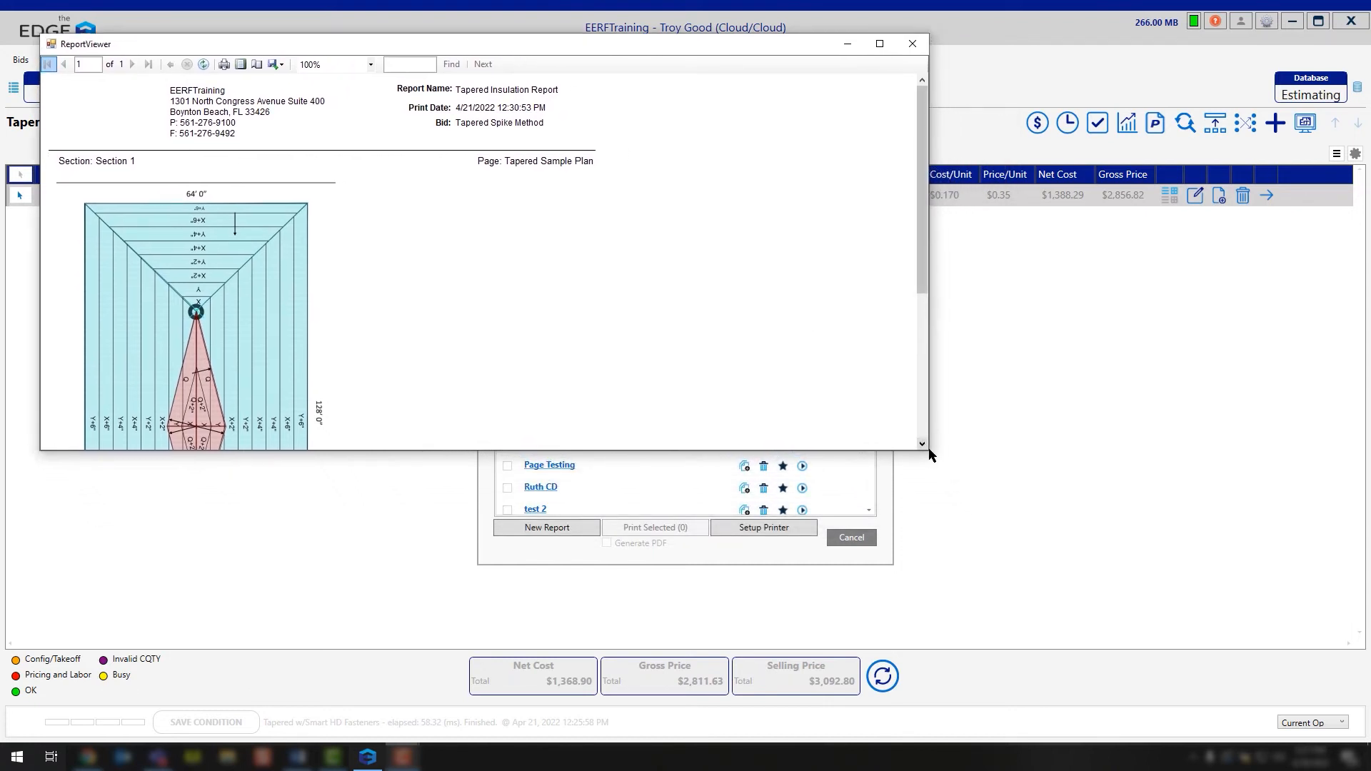
pyautogui.moveTo(962, 472); pyautogui.dragTo(1212, 671)
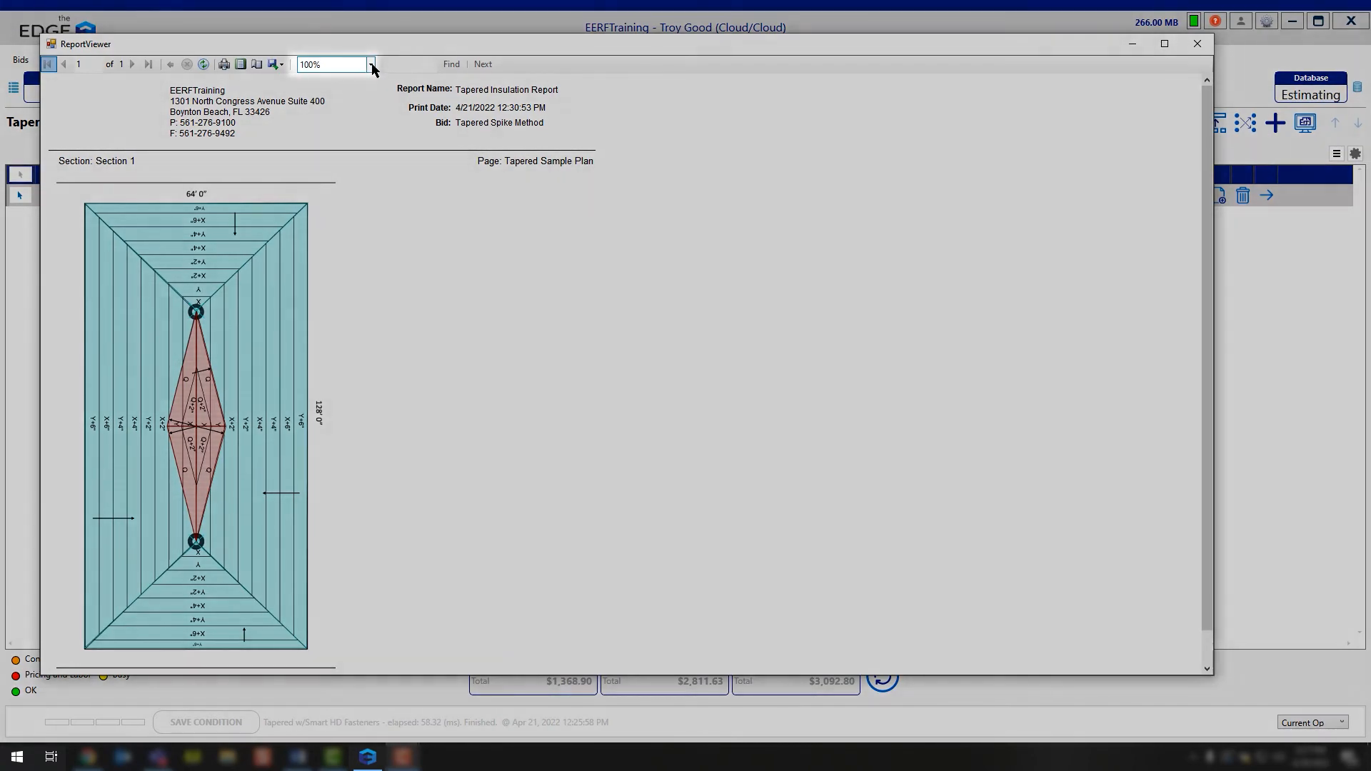
pyautogui.click(371, 64)
pyautogui.click(336, 111)
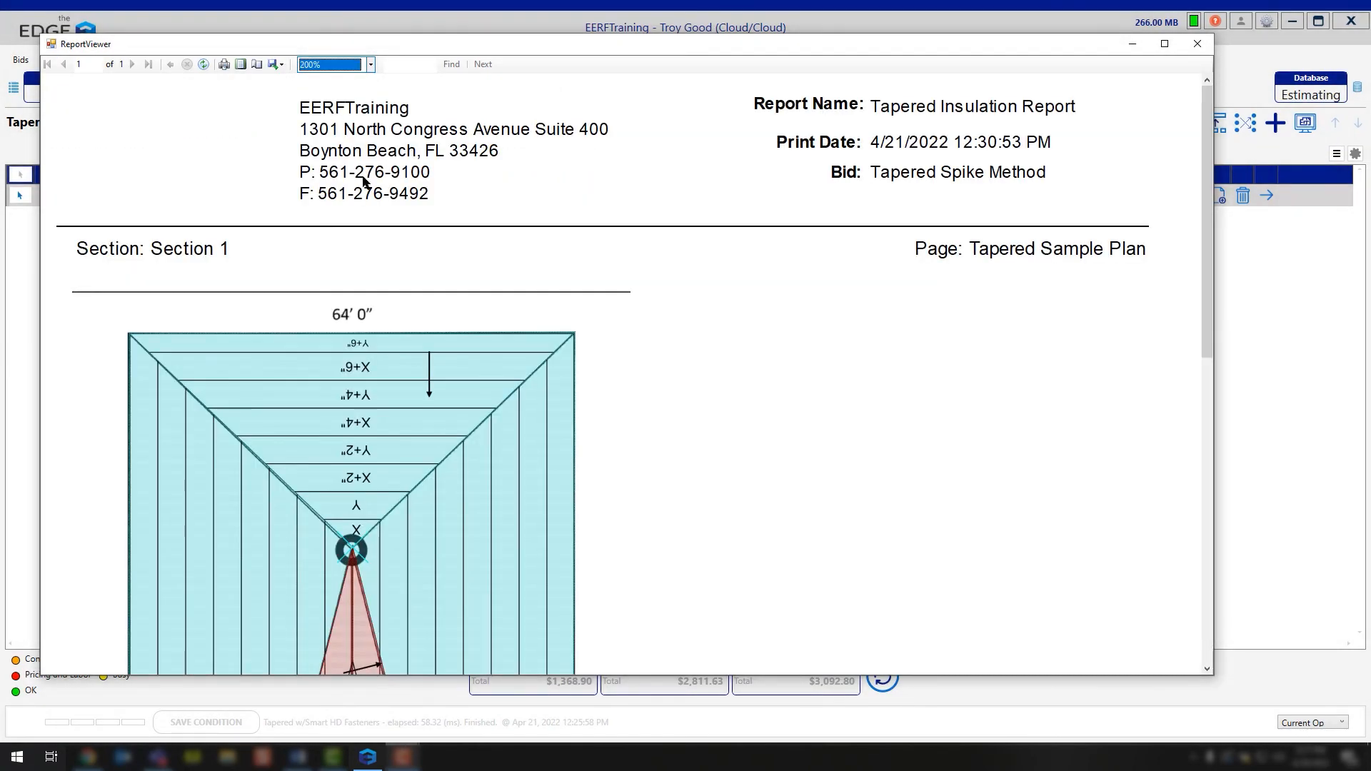
pyautogui.scroll(-1, 364, 309)
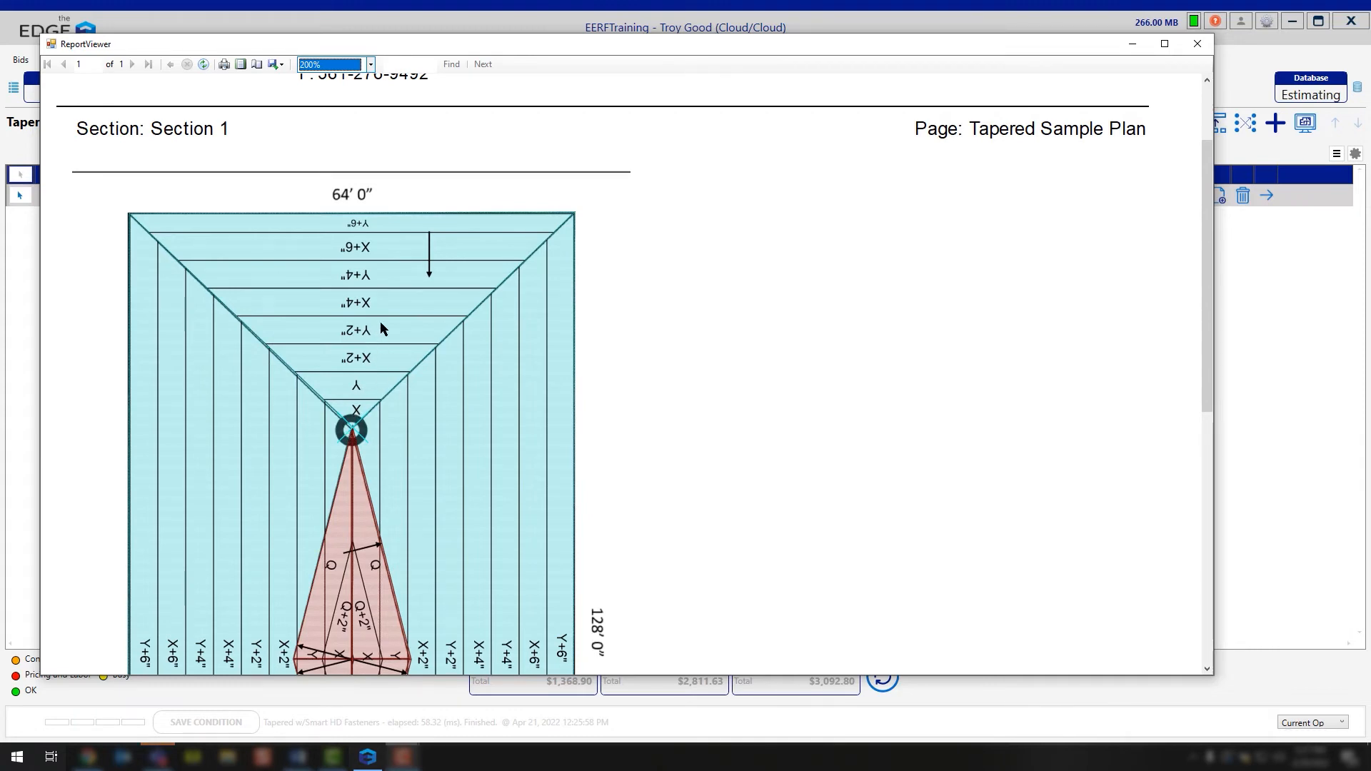
pyautogui.scroll(-4, 380, 321)
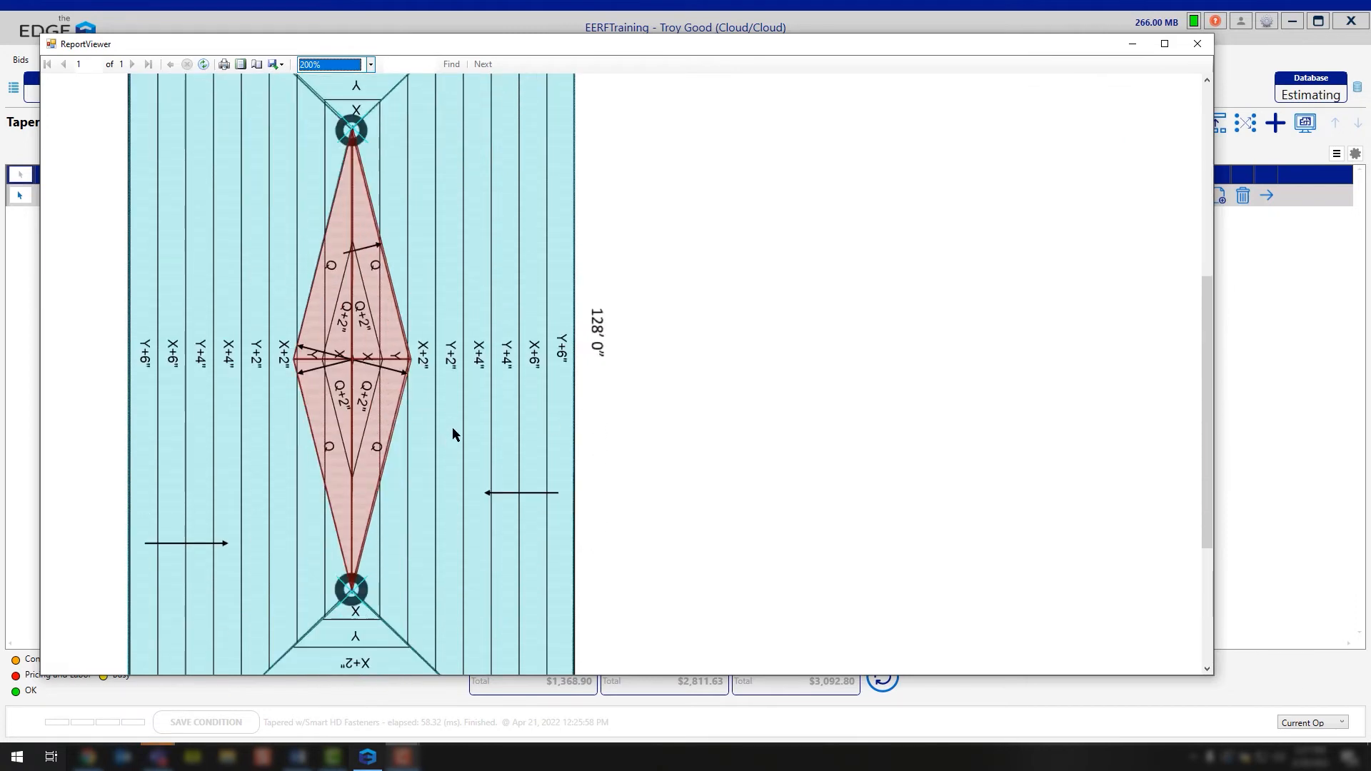
pyautogui.scroll(-3, 438, 411)
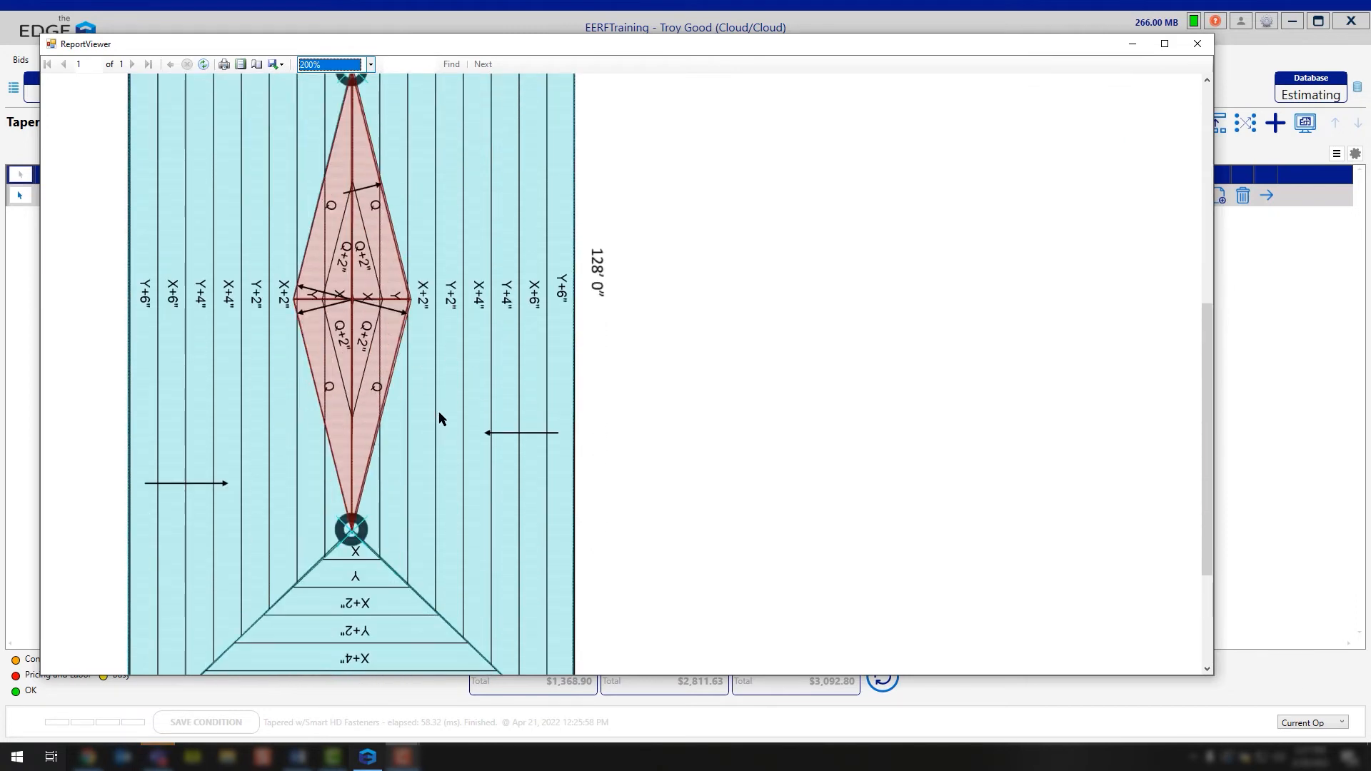
pyautogui.scroll(1, 436, 409)
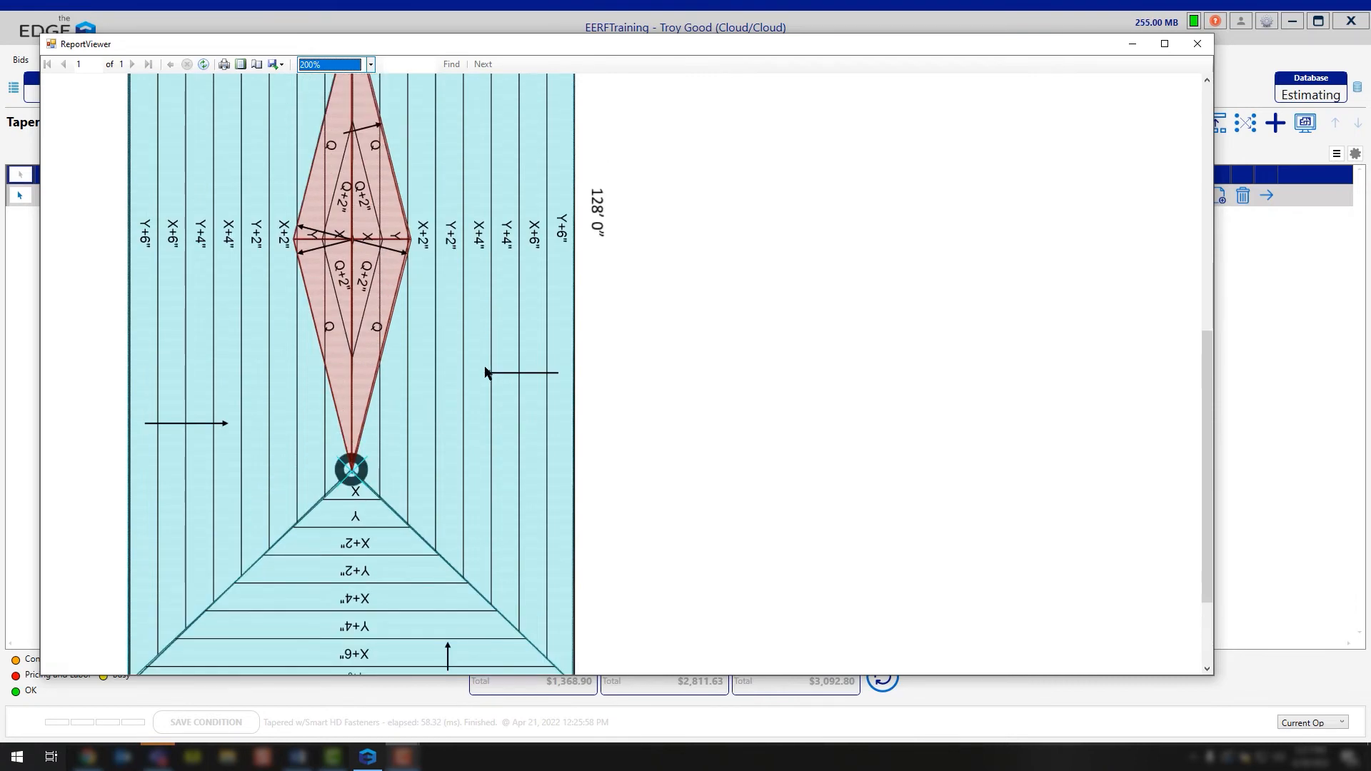
pyautogui.click(1199, 44)
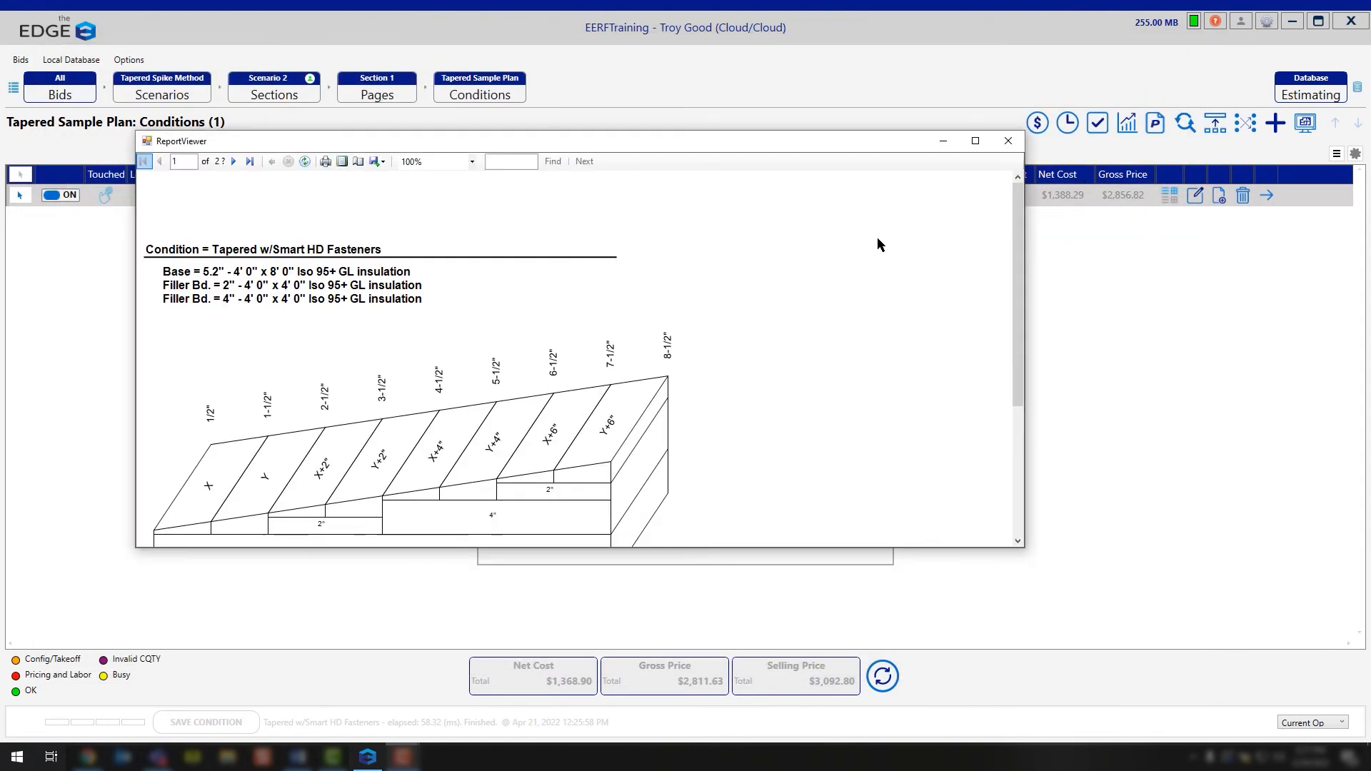
# Step: Review the report's tapered panel profile with its base and filler board layers, and close the viewer and the report list
pyautogui.scroll(-1, 877, 245)
pyautogui.scroll(-2, 877, 238)
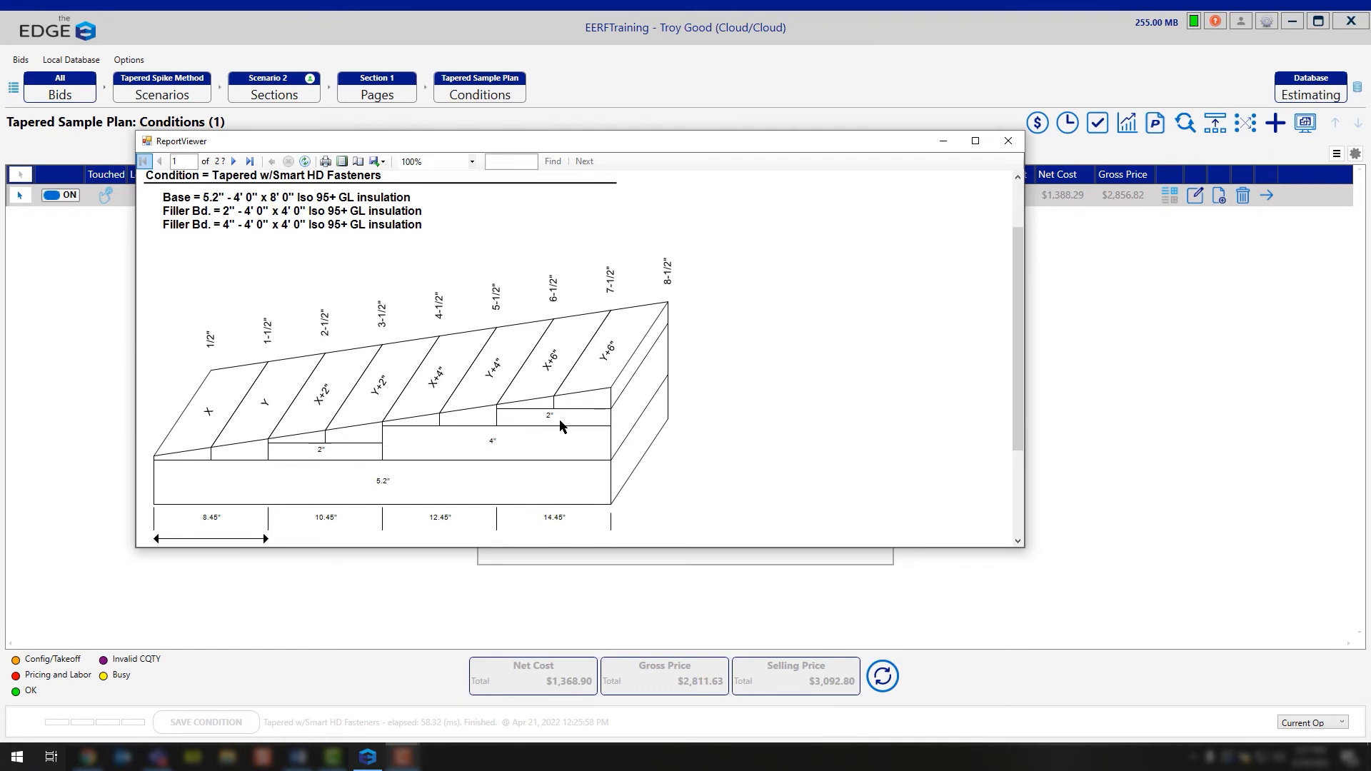
pyautogui.scroll(-1, 560, 426)
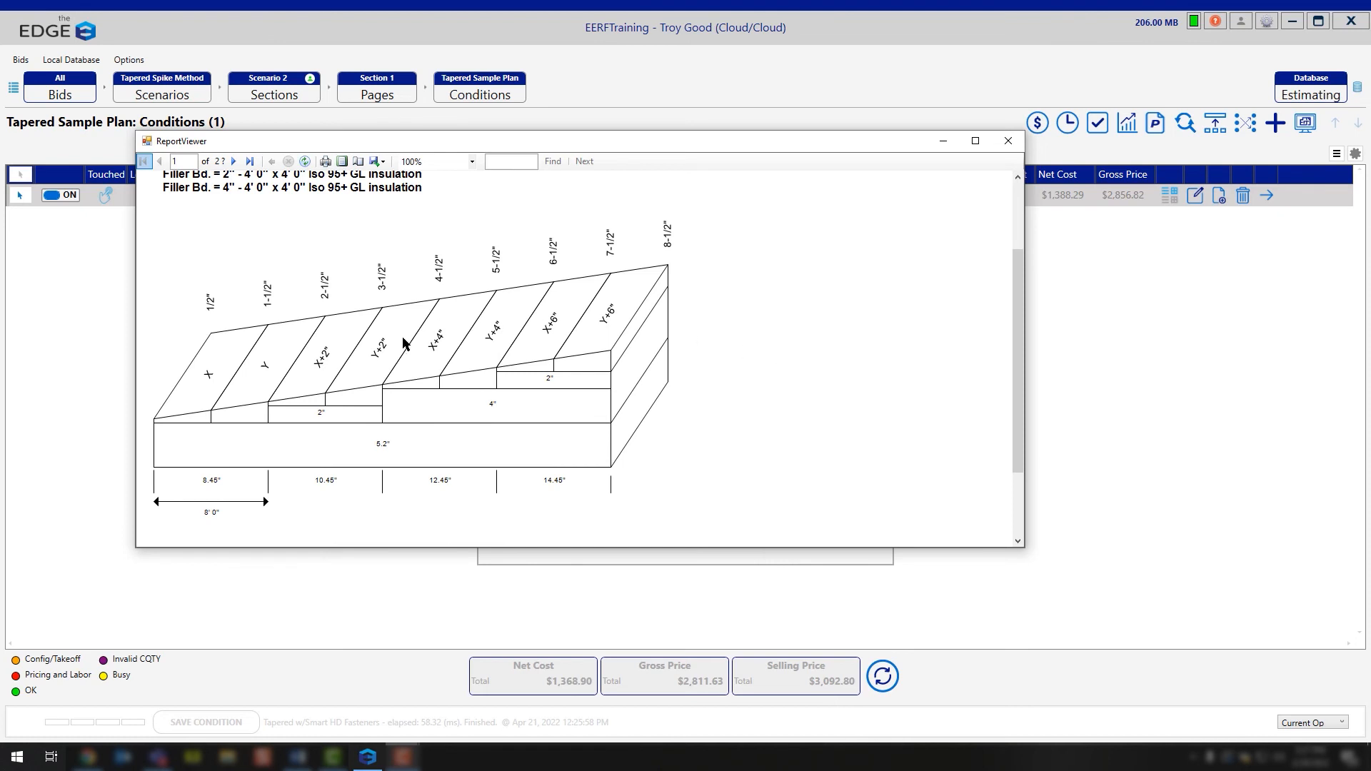
pyautogui.click(1008, 140)
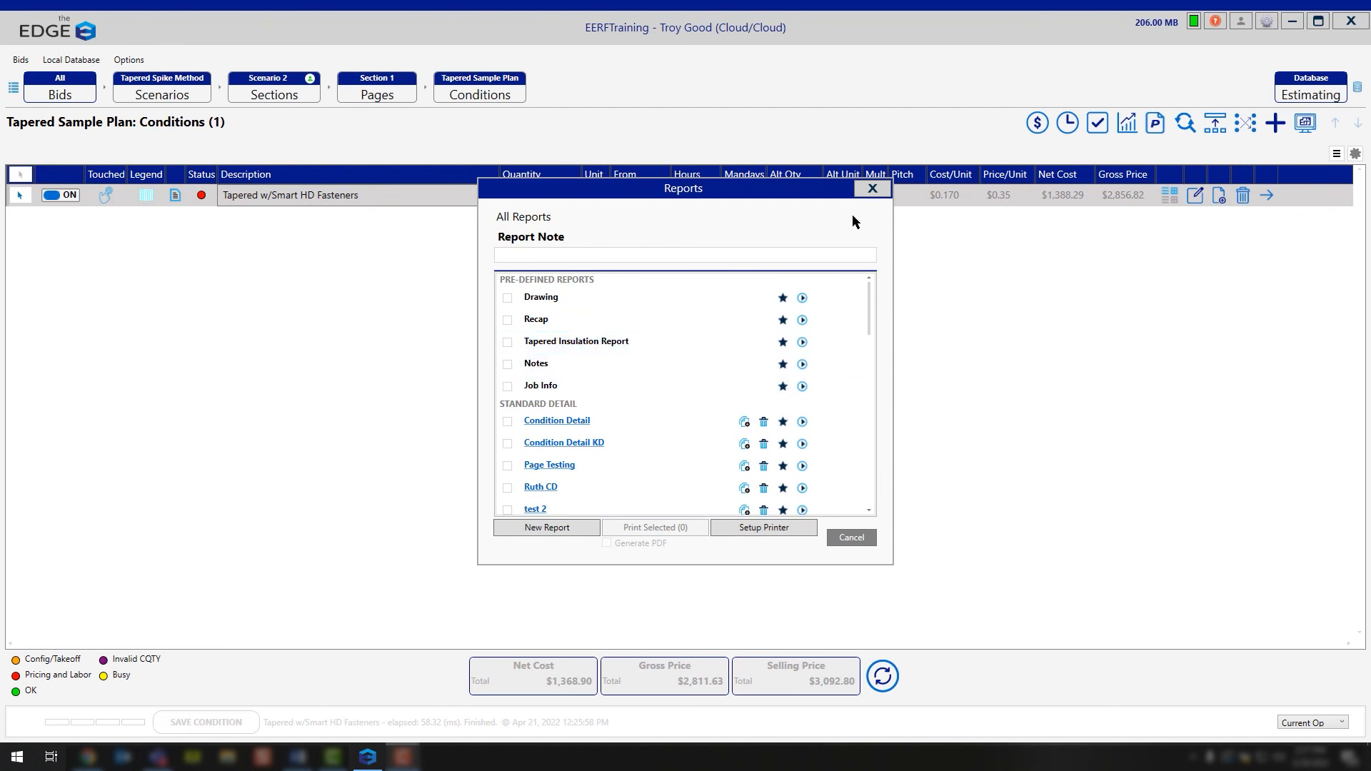
pyautogui.click(872, 189)
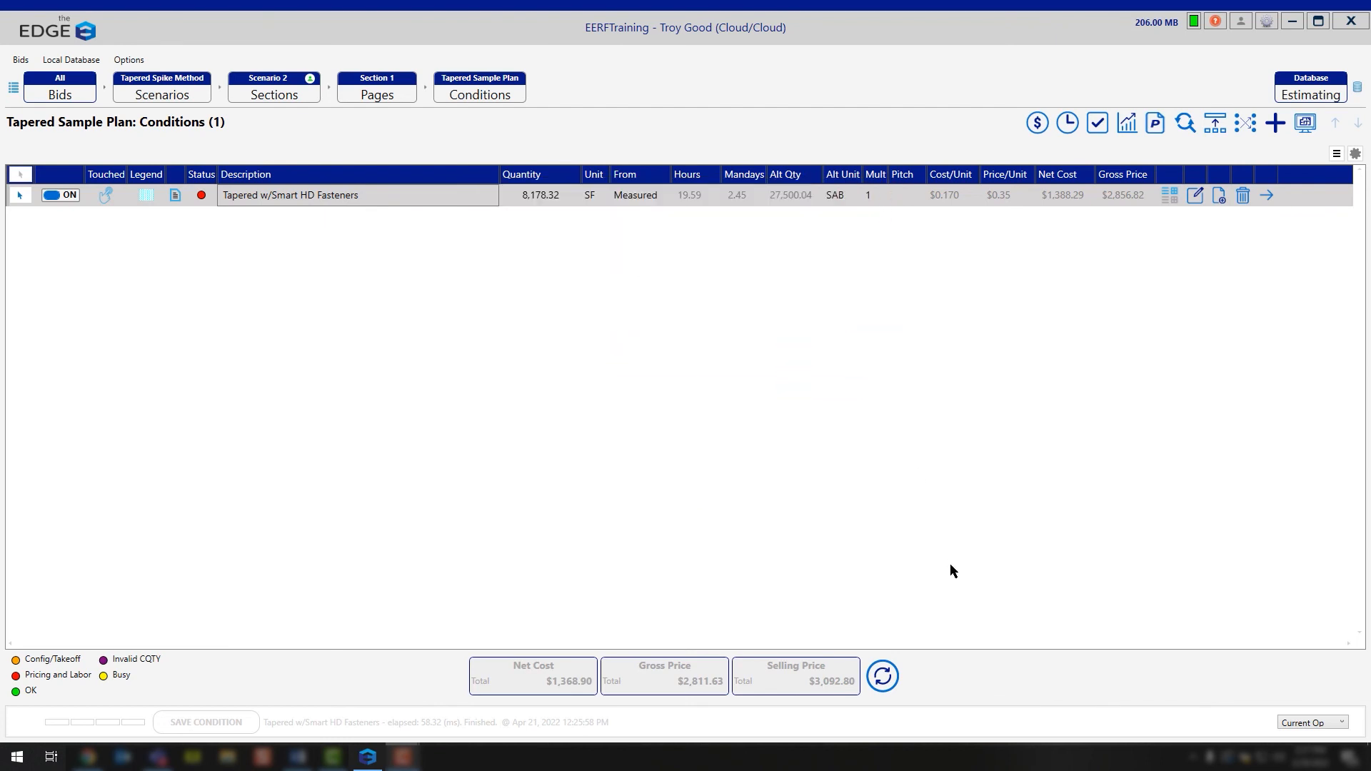